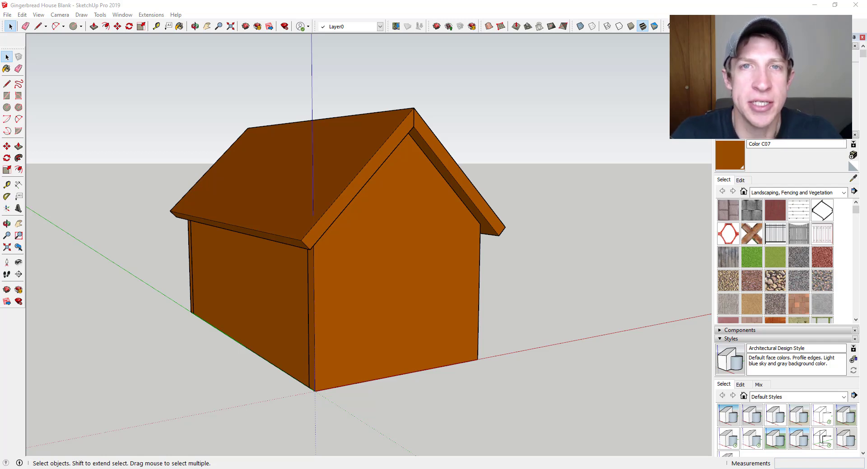
Orbit around the house and enter the roof component's edit context.
{"action": "middle_click_drag", "start_coordinate": [406, 280], "coordinate": [416, 258]}
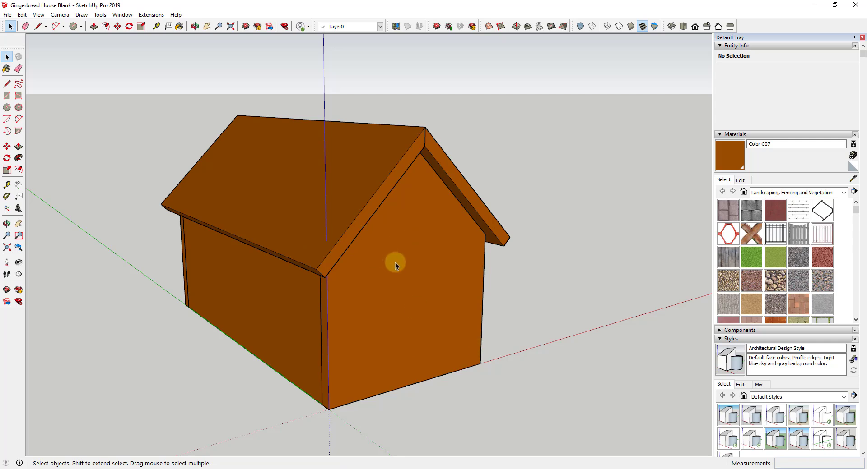
{"action": "mouse_move", "coordinate": [404, 259]}
{"action": "middle_mouse_down"}
{"action": "mouse_move", "coordinate": [402, 250]}
{"action": "mouse_move", "coordinate": [416, 253]}
{"action": "middle_mouse_up"}
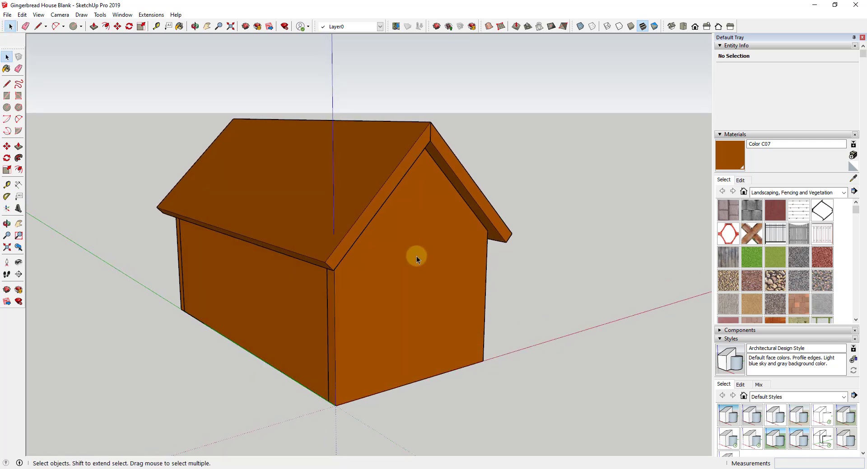
{"action": "middle_click_drag", "start_coordinate": [410, 237], "coordinate": [397, 341]}
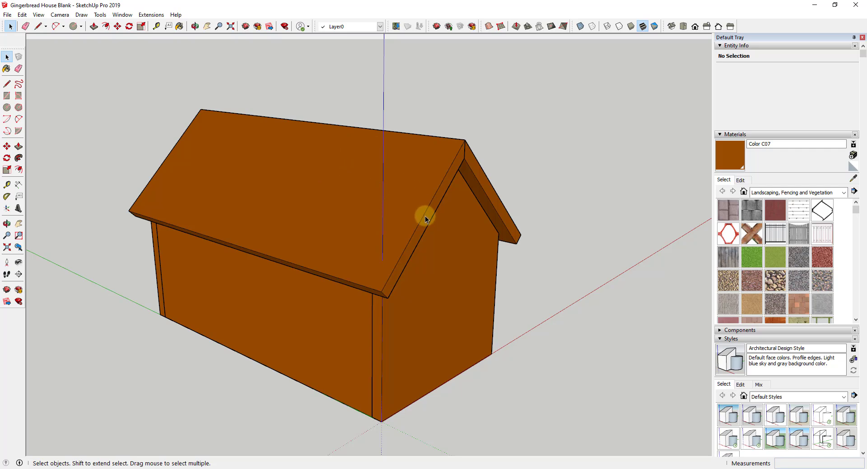
{"action": "middle_click_drag", "start_coordinate": [407, 214], "coordinate": [348, 194]}
{"action": "double_click", "coordinate": [323, 177]}
Push/Pull a roof slab face thicker, to about 1 5/8".
{"action": "left_click", "coordinate": [340, 177]}
{"action": "key", "text": "p"}
{"action": "left_click", "coordinate": [266, 164]}
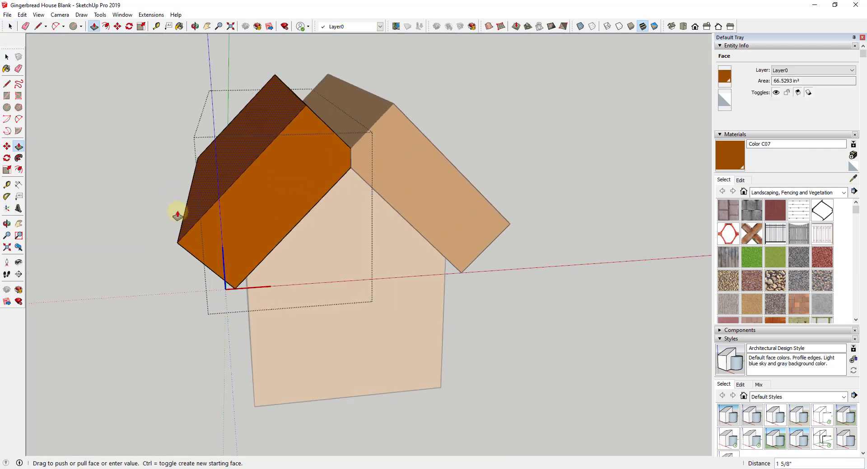
{"action": "left_click", "coordinate": [155, 227]}
{"action": "scroll", "coordinate": [169, 226], "scroll_direction": "down", "scroll_amount": 3}
{"action": "key", "text": "space"}
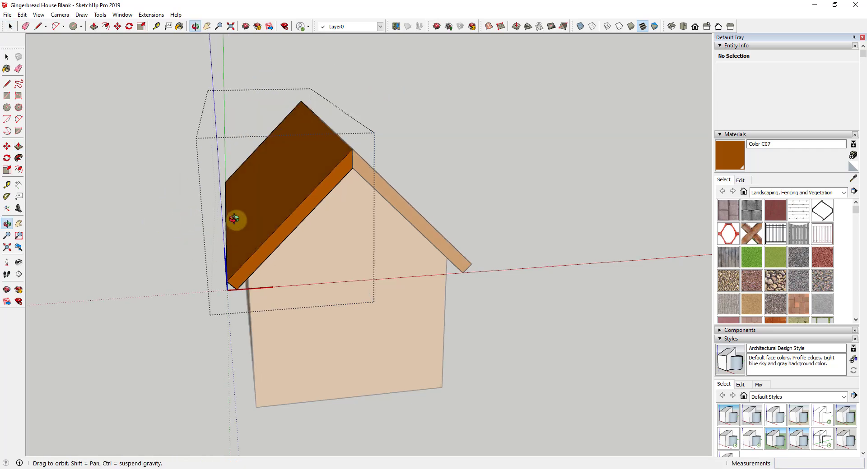
Exit the Roof Piece component, check both sides, and re-enter it for editing.
{"action": "middle_click_drag", "start_coordinate": [233, 219], "coordinate": [596, 203]}
{"action": "left_click", "coordinate": [595, 203]}
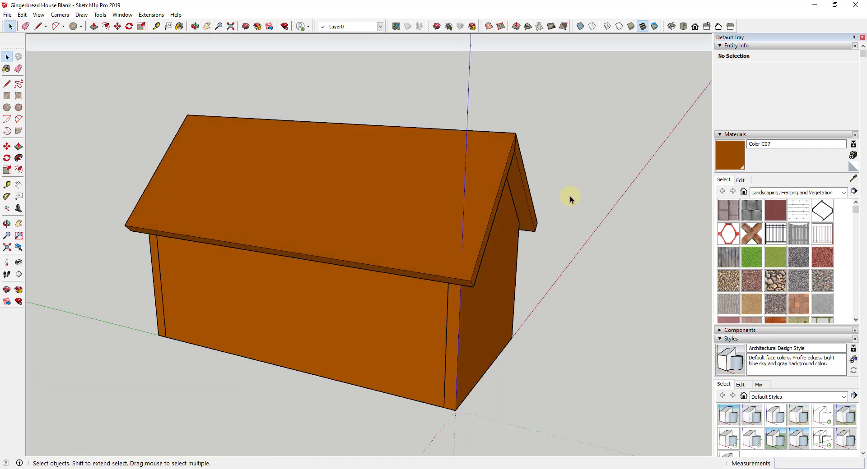
{"action": "left_click", "coordinate": [482, 177]}
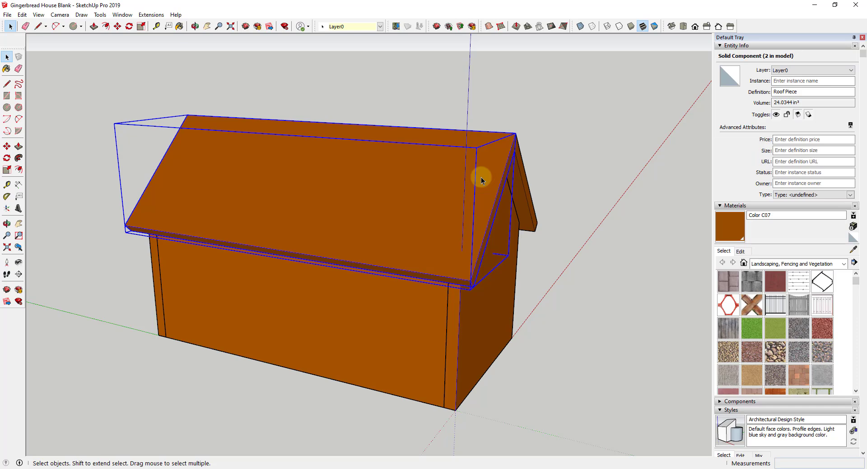
{"action": "scroll", "coordinate": [481, 180], "scroll_direction": "down", "scroll_amount": 1}
{"action": "middle_click_drag", "start_coordinate": [576, 139], "coordinate": [275, 159]}
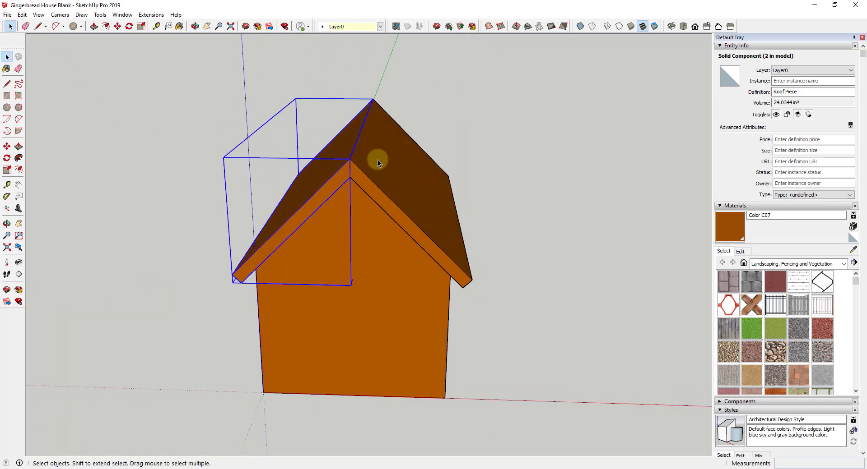
{"action": "middle_click_drag", "start_coordinate": [377, 169], "coordinate": [582, 215]}
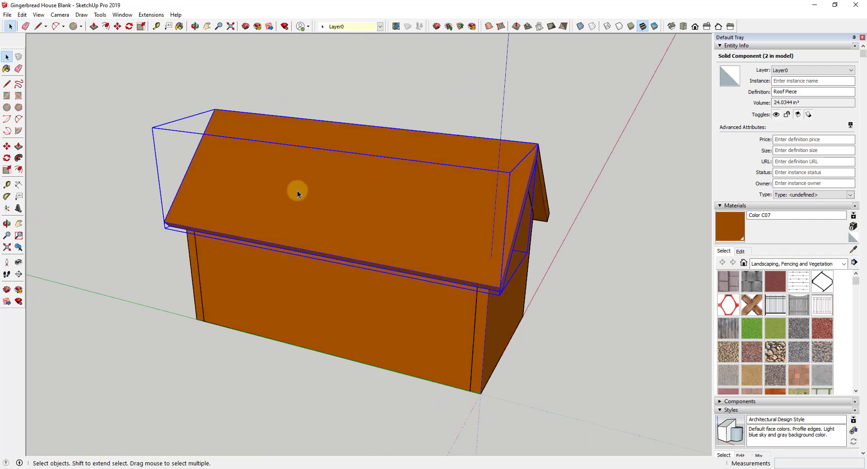
{"action": "double_click", "coordinate": [286, 192]}
{"action": "scroll", "coordinate": [204, 93], "scroll_direction": "up", "scroll_amount": 3}
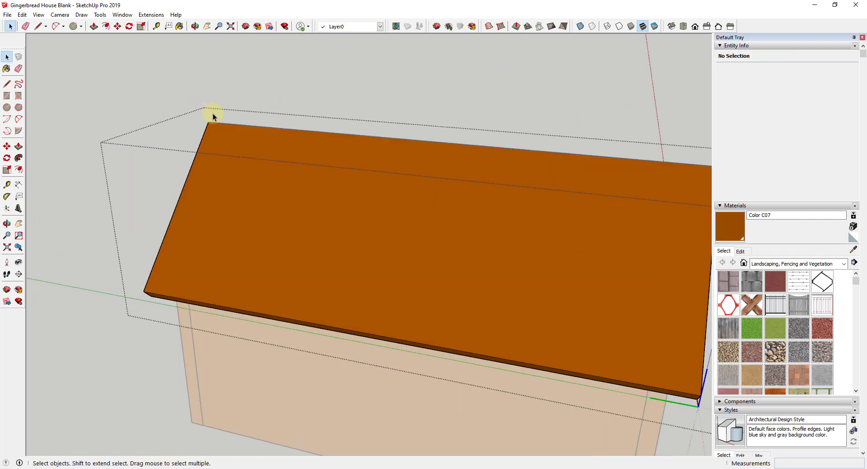
{"action": "middle_click_drag", "start_coordinate": [213, 113], "coordinate": [247, 138]}
{"action": "scroll", "coordinate": [210, 137], "scroll_direction": "up", "scroll_amount": 2}
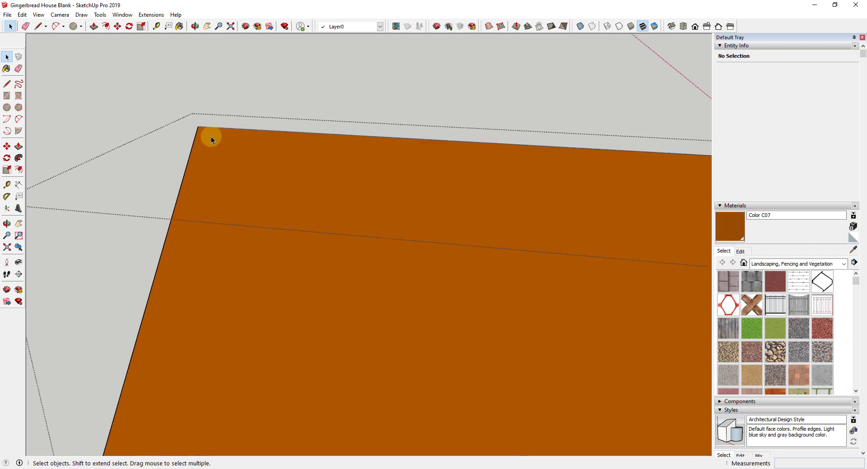
Draw a 3/8" radius, 12-segment half-circle arc at the roof slab's top corner and select it.
{"action": "key", "text": "g"}
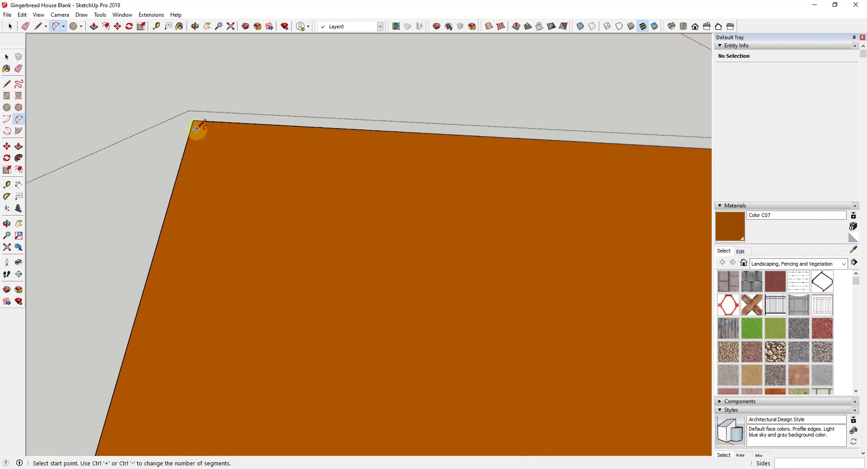
{"action": "left_click", "coordinate": [197, 127]}
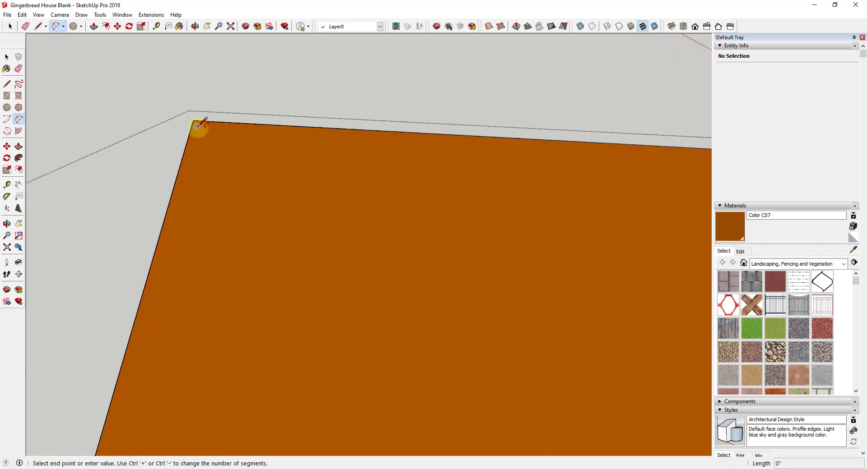
{"action": "left_click", "coordinate": [289, 132]}
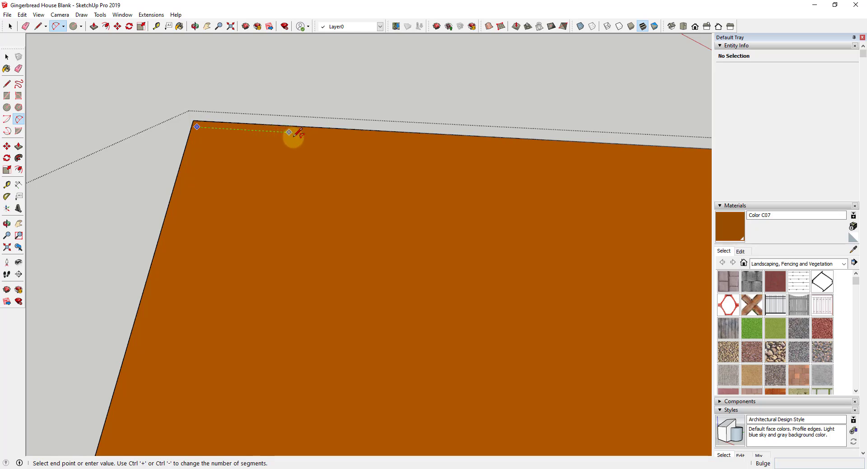
{"action": "left_click", "coordinate": [268, 175]}
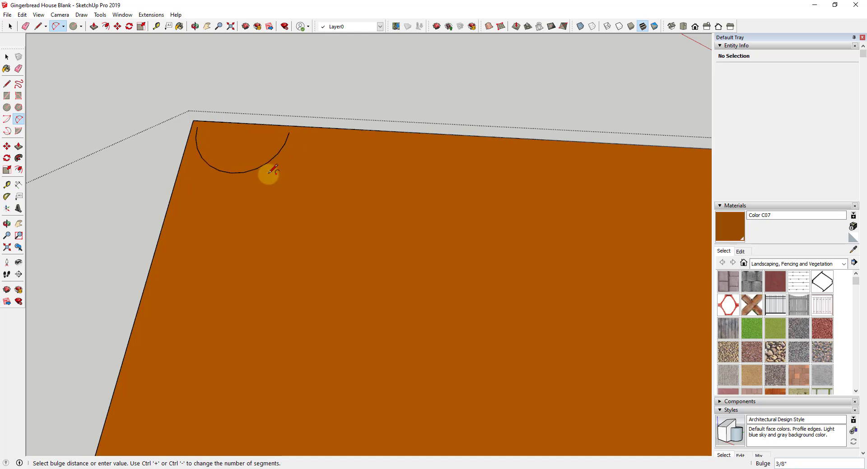
{"action": "key", "text": "space"}
{"action": "left_click", "coordinate": [269, 163]}
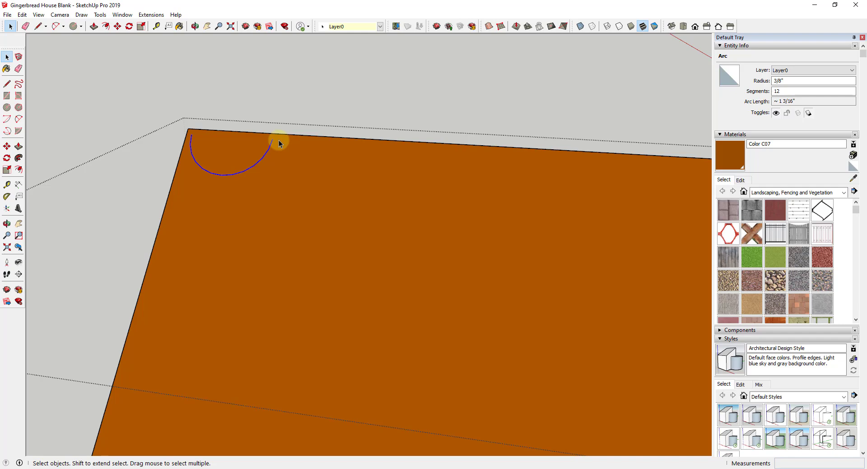
{"action": "scroll", "coordinate": [278, 144], "scroll_direction": "down", "scroll_amount": 6}
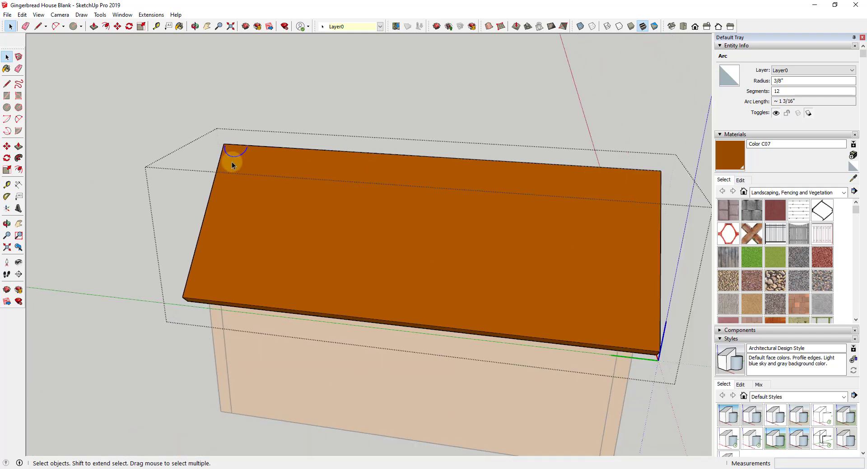
{"action": "scroll", "coordinate": [232, 162], "scroll_direction": "up", "scroll_amount": 6}
{"action": "scroll", "coordinate": [253, 149], "scroll_direction": "down", "scroll_amount": 2}
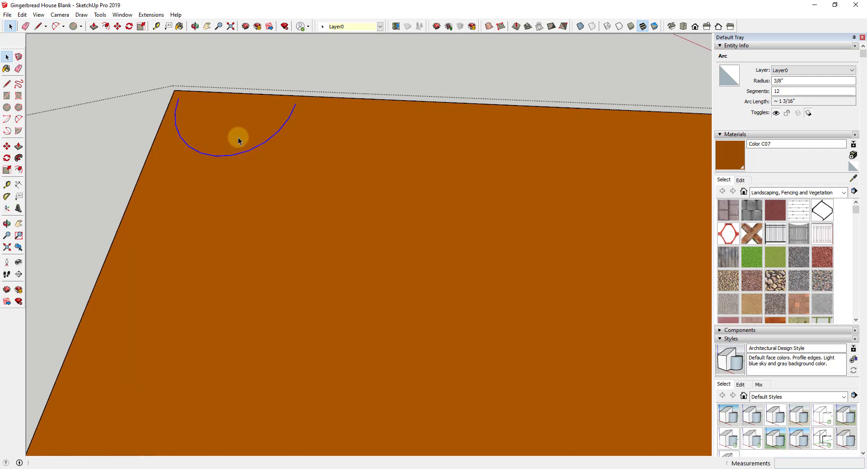
Convert the roof-corner arc into a tube with a 1/8" diameter.
{"action": "left_click", "coordinate": [100, 15]}
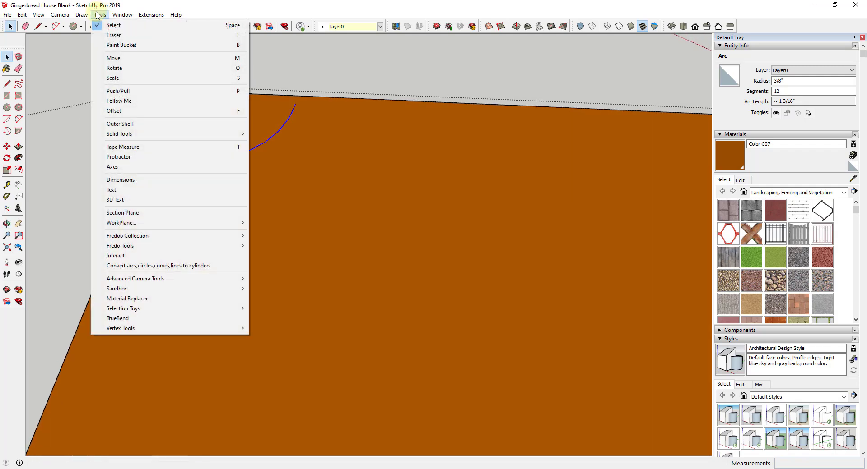
{"action": "left_click", "coordinate": [162, 266]}
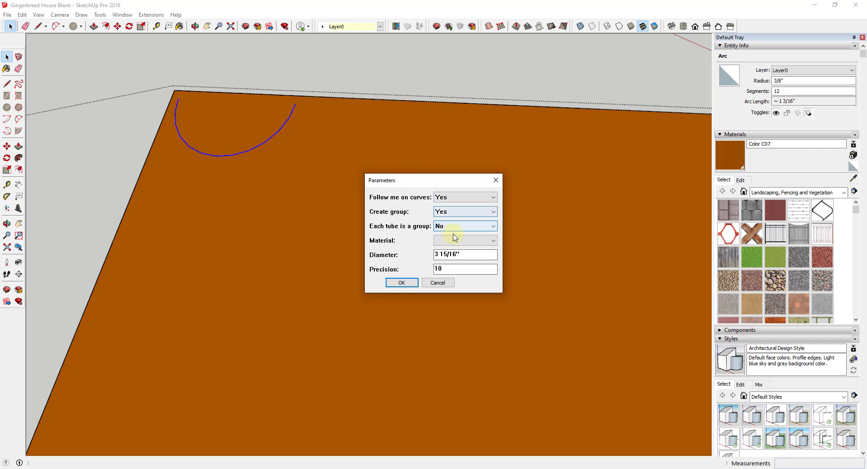
{"action": "left_click", "coordinate": [469, 242]}
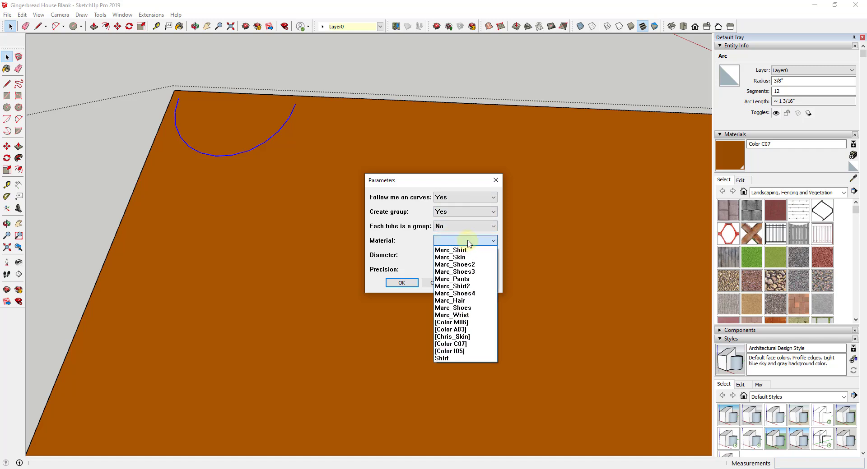
{"action": "left_click", "coordinate": [469, 241]}
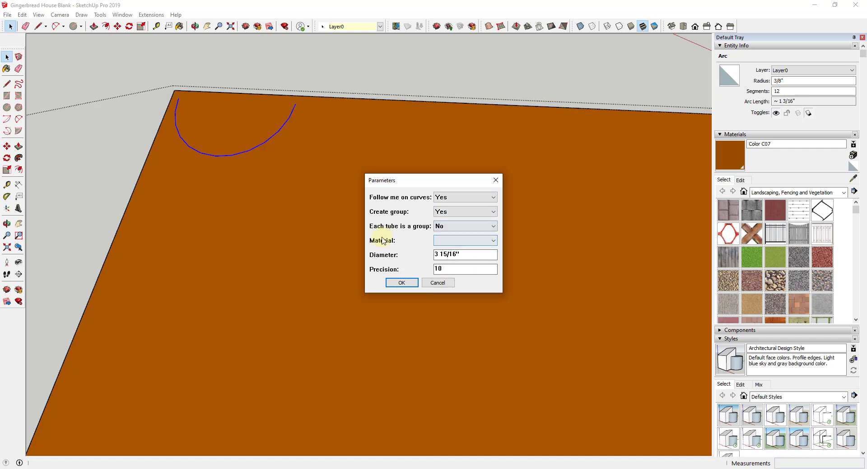
{"action": "triple_click", "coordinate": [474, 254]}
{"action": "type", "text": "1/8"}
{"action": "left_click", "coordinate": [402, 283]}
{"action": "left_click", "coordinate": [486, 258]}
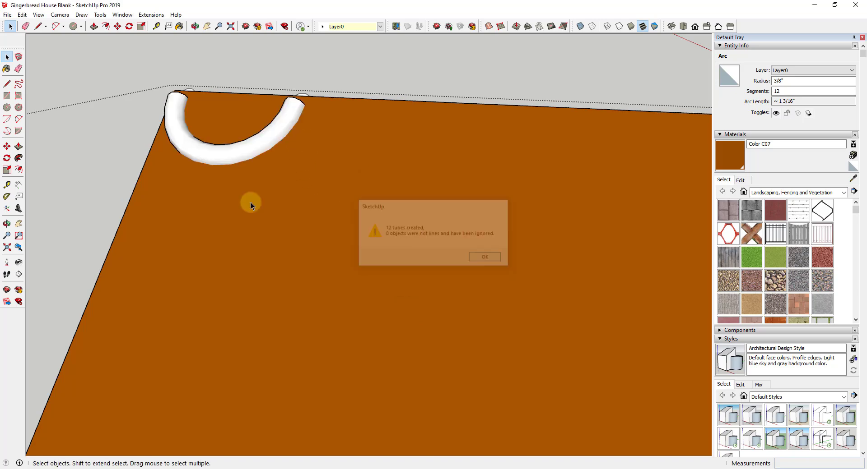
Delete the too-thick tube and reselect the arc at the roof corner.
{"action": "middle_click_drag", "start_coordinate": [249, 201], "coordinate": [499, 218]}
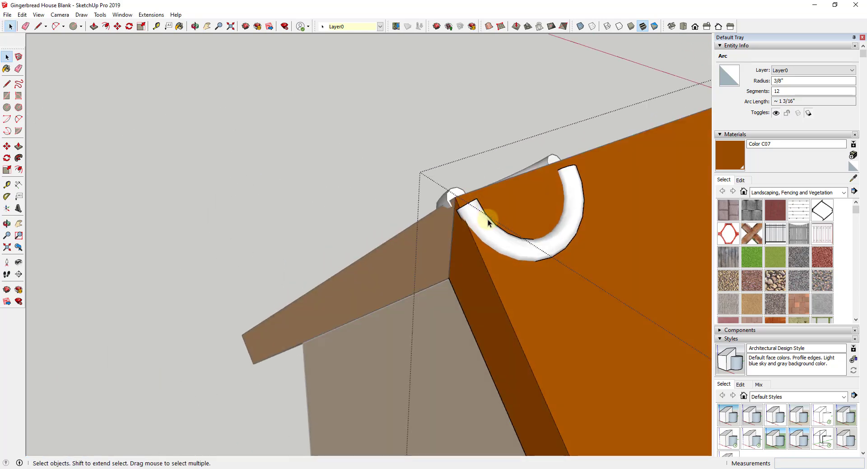
{"action": "scroll", "coordinate": [623, 236], "scroll_direction": "up", "scroll_amount": 5}
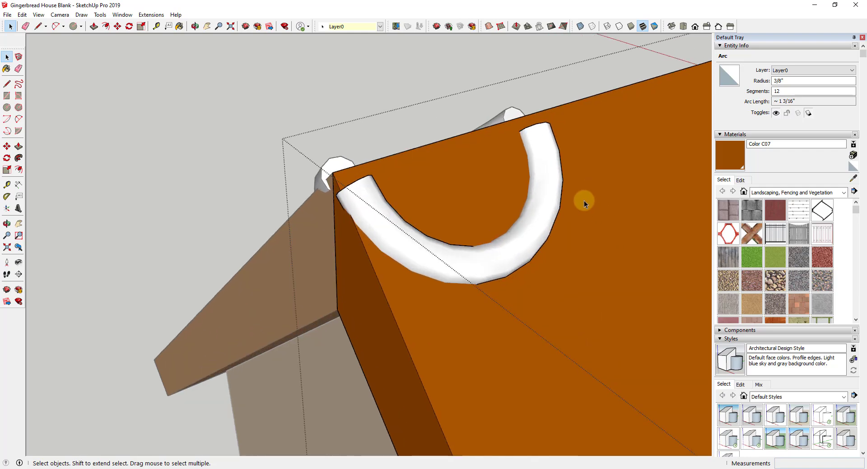
{"action": "left_click", "coordinate": [541, 240]}
{"action": "scroll", "coordinate": [539, 239], "scroll_direction": "down", "scroll_amount": 3}
{"action": "key", "text": "Delete"}
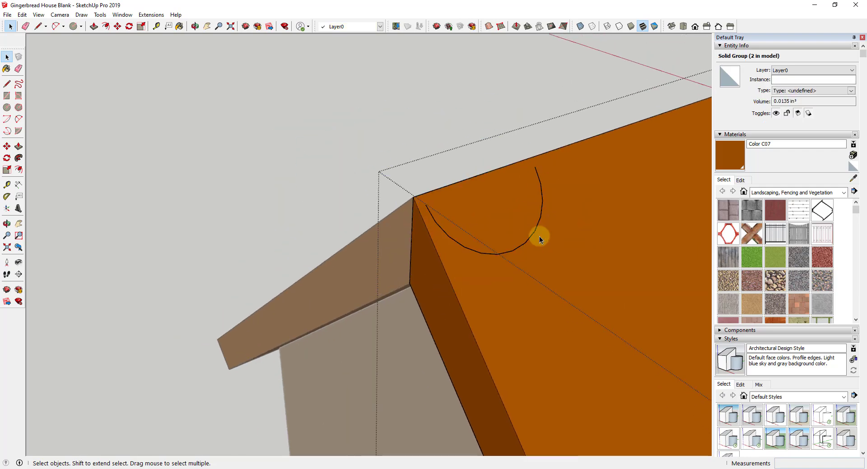
{"action": "left_click", "coordinate": [501, 242]}
{"action": "left_click", "coordinate": [511, 250]}
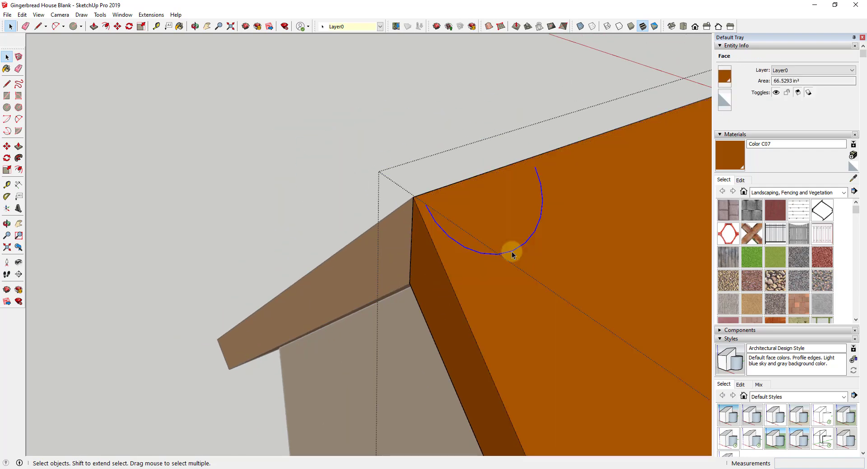
Rebuild the arc as a slimmer 3/32" diameter tube and select the new tube group.
{"action": "left_click", "coordinate": [152, 15]}
{"action": "mouse_move", "coordinate": [100, 15]}
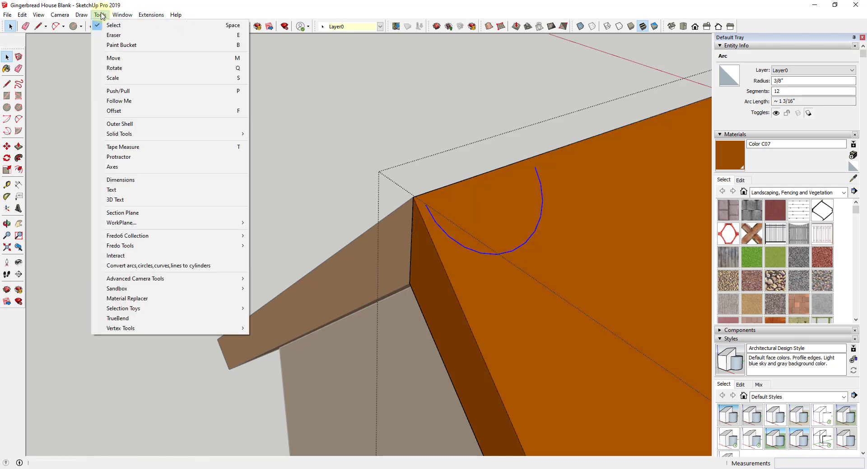
{"action": "left_click", "coordinate": [173, 266]}
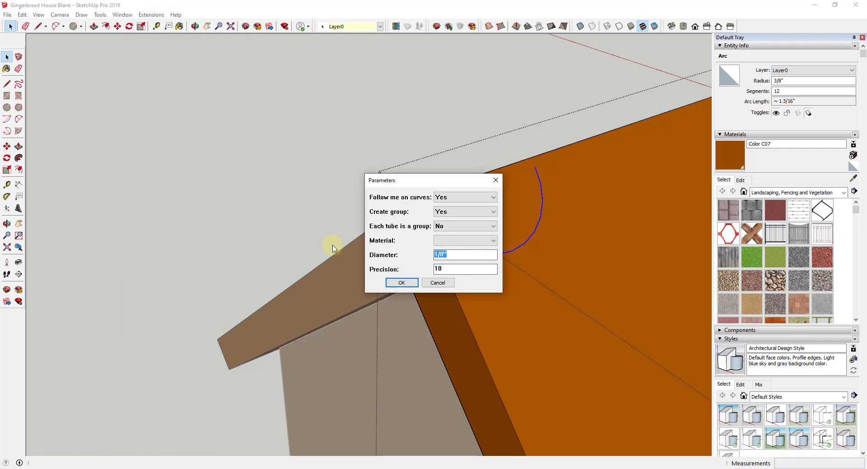
{"action": "type", "text": "3/32"}
{"action": "key", "text": "Return"}
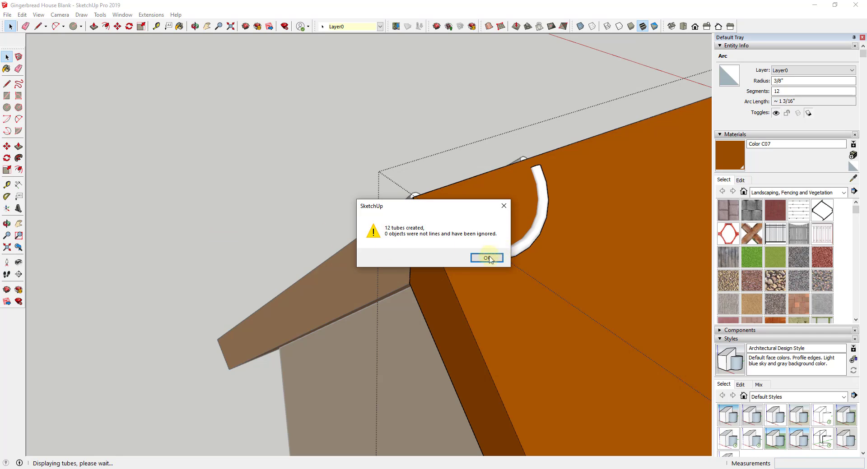
{"action": "left_click", "coordinate": [487, 258]}
{"action": "middle_click_drag", "start_coordinate": [487, 257], "coordinate": [336, 234]}
{"action": "left_click", "coordinate": [483, 204]}
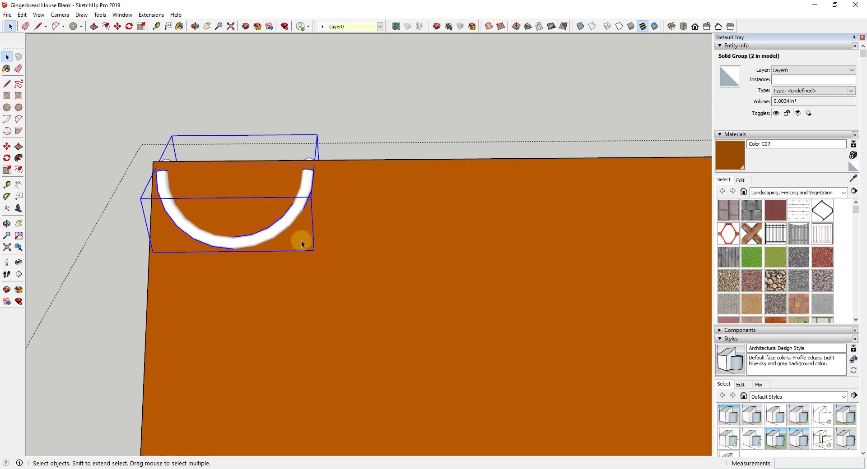
Copy the tube scallop from its endpoint to the first tube's other end using Move with Ctrl.
{"action": "scroll", "coordinate": [171, 198], "scroll_direction": "up", "scroll_amount": 3}
{"action": "middle_click_drag", "start_coordinate": [169, 174], "coordinate": [134, 116]}
{"action": "scroll", "coordinate": [133, 116], "scroll_direction": "up", "scroll_amount": 5}
{"action": "scroll", "coordinate": [212, 194], "scroll_direction": "down", "scroll_amount": 5}
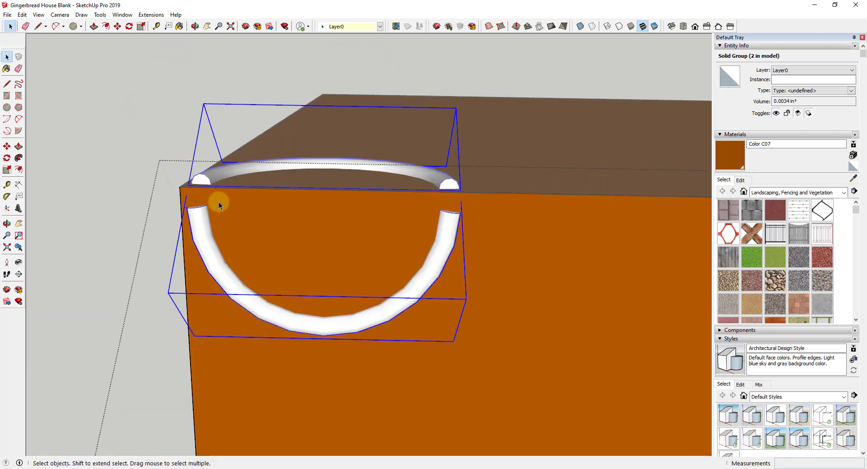
{"action": "middle_click_drag", "start_coordinate": [219, 202], "coordinate": [196, 195]}
{"action": "scroll", "coordinate": [195, 204], "scroll_direction": "up", "scroll_amount": 4}
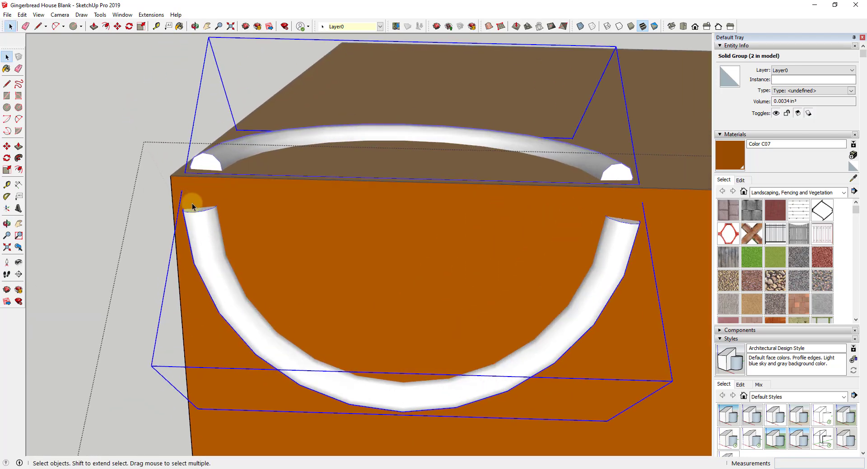
{"action": "key", "text": "m"}
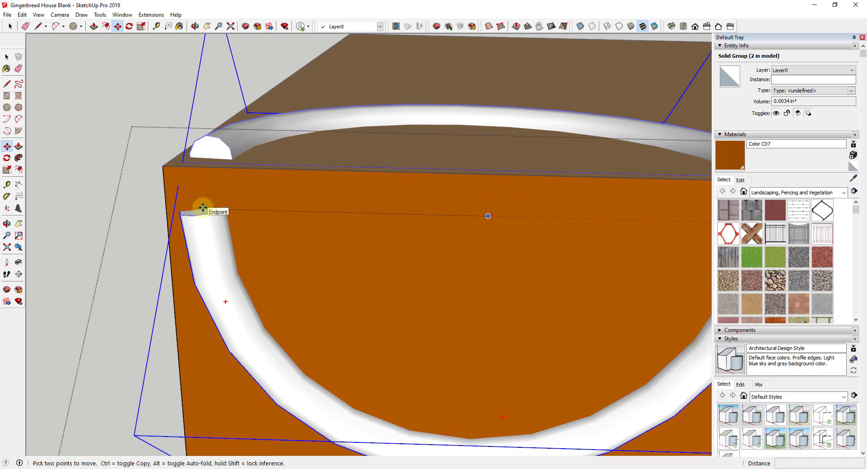
{"action": "left_click", "coordinate": [203, 207]}
{"action": "scroll", "coordinate": [281, 207], "scroll_direction": "down", "scroll_amount": 5}
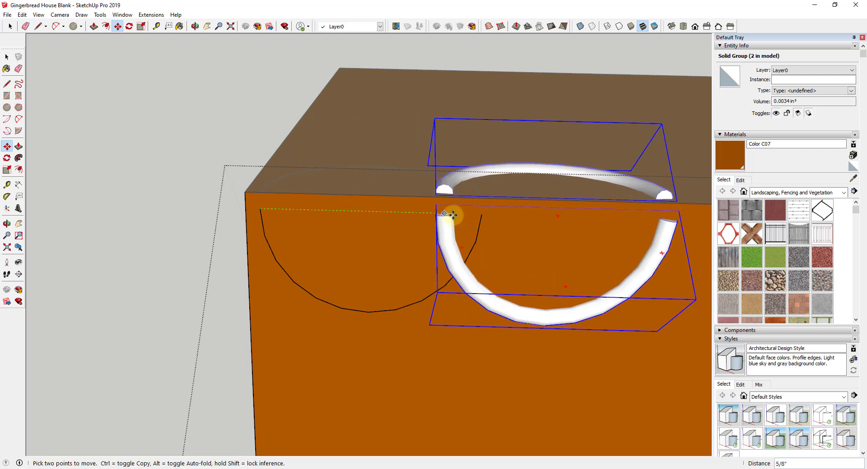
{"action": "key", "text": "ctrl"}
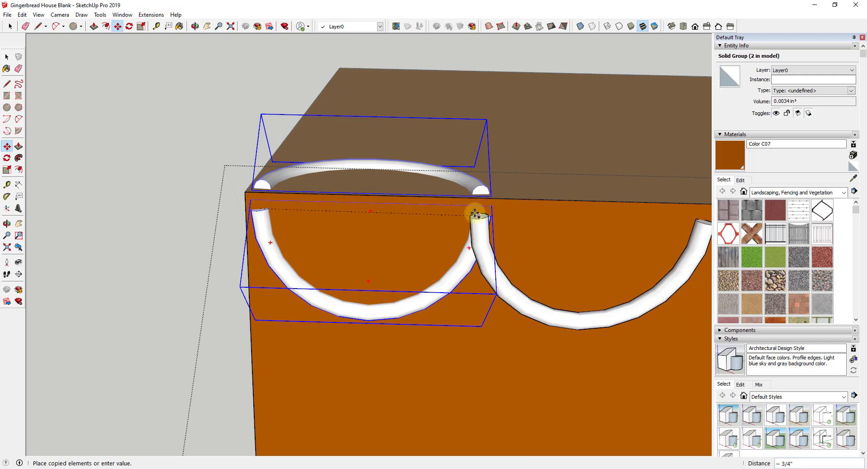
{"action": "scroll", "coordinate": [508, 215], "scroll_direction": "up", "scroll_amount": 1}
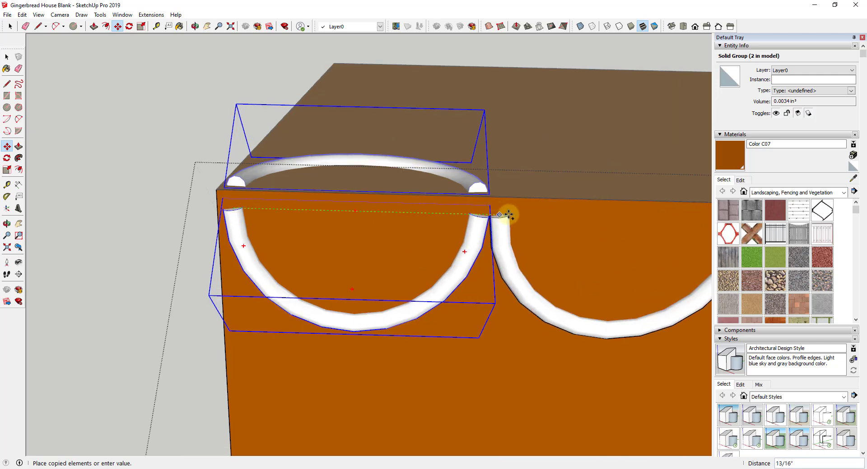
{"action": "scroll", "coordinate": [509, 215], "scroll_direction": "up", "scroll_amount": 2}
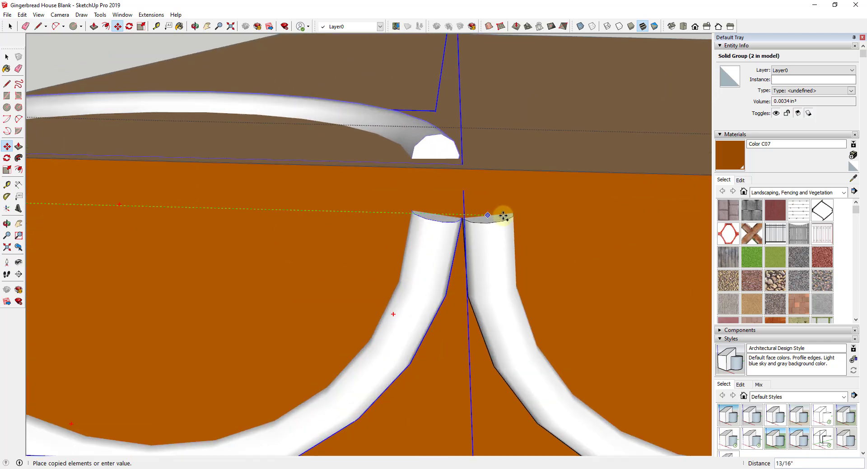
{"action": "left_click", "coordinate": [435, 213]}
{"action": "scroll", "coordinate": [77, 199], "scroll_direction": "down", "scroll_amount": 5}
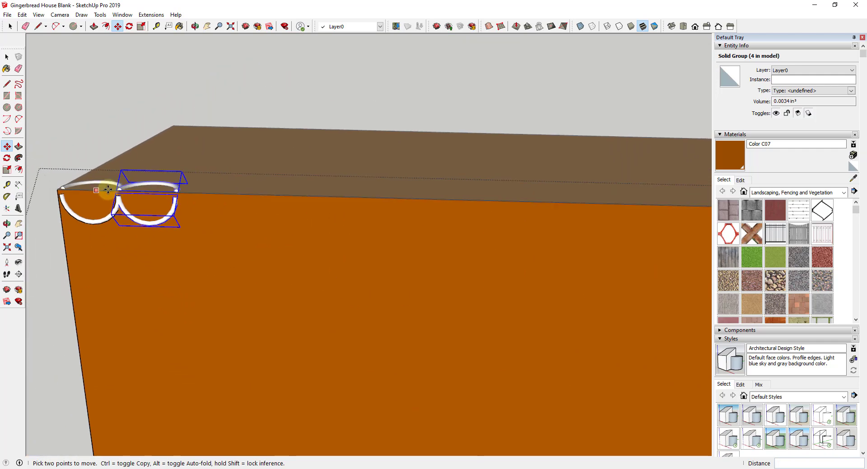
Array the scallop copy with *15 so 16 scallops span the top front edge.
{"action": "scroll", "coordinate": [108, 189], "scroll_direction": "down", "scroll_amount": 3}
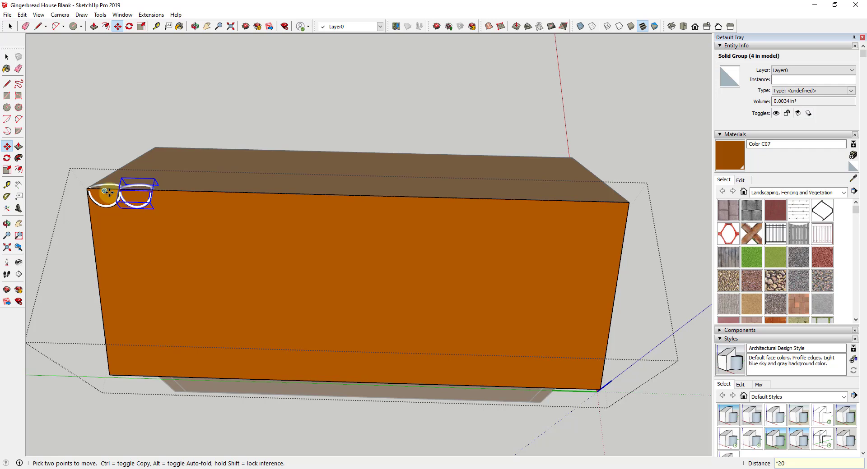
{"action": "key", "text": "Return"}
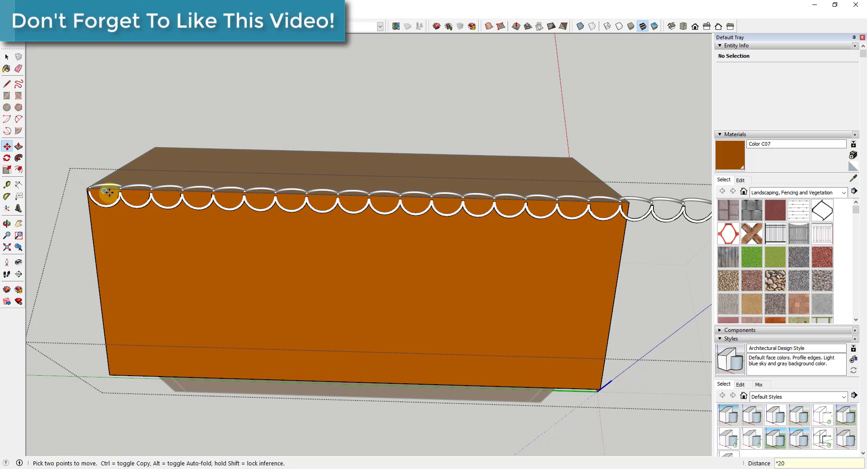
{"action": "type", "text": "*15"}
{"action": "key", "text": "Return"}
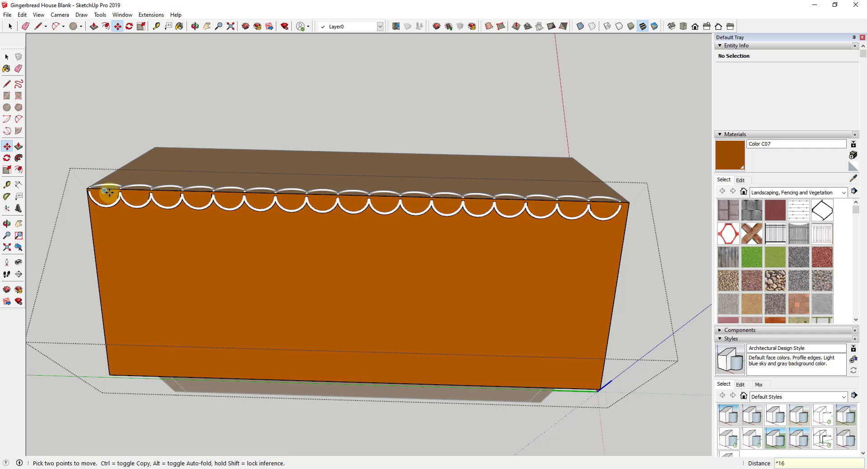
From the gable end, box-select all the scallops along the edge.
{"action": "middle_click_drag", "start_coordinate": [337, 251], "coordinate": [199, 120]}
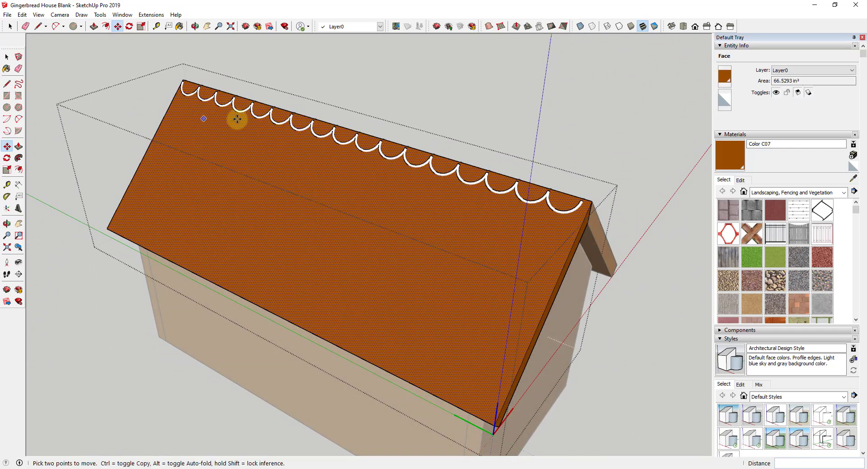
{"action": "middle_click_drag", "start_coordinate": [562, 201], "coordinate": [549, 179]}
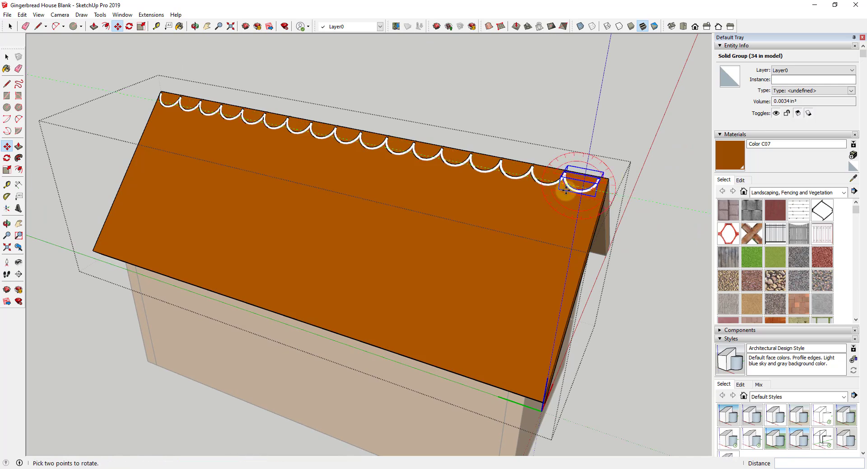
{"action": "scroll", "coordinate": [573, 182], "scroll_direction": "up", "scroll_amount": 3}
{"action": "key", "text": "space"}
{"action": "scroll", "coordinate": [556, 192], "scroll_direction": "down", "scroll_amount": 5}
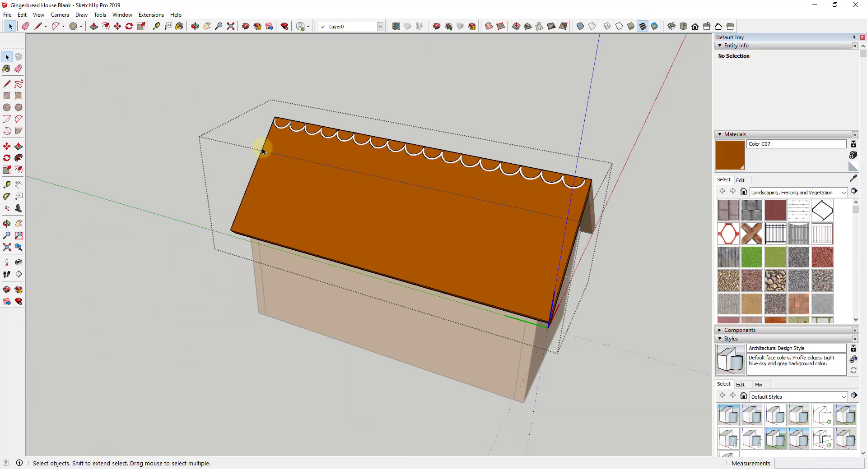
{"action": "middle_click_drag", "start_coordinate": [284, 130], "coordinate": [367, 118]}
{"action": "left_click_drag", "start_coordinate": [409, 206], "coordinate": [408, 207]}
Move the scallop row into line with the roof edge.
{"action": "scroll", "coordinate": [408, 212], "scroll_direction": "up", "scroll_amount": 5}
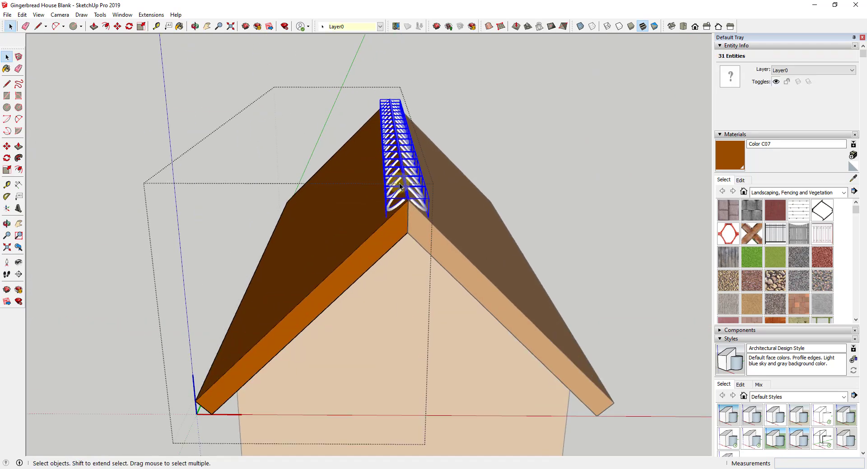
{"action": "middle_click_drag", "start_coordinate": [409, 213], "coordinate": [449, 275]}
{"action": "scroll", "coordinate": [449, 275], "scroll_direction": "down", "scroll_amount": 4}
{"action": "scroll", "coordinate": [238, 300], "scroll_direction": "up", "scroll_amount": 5}
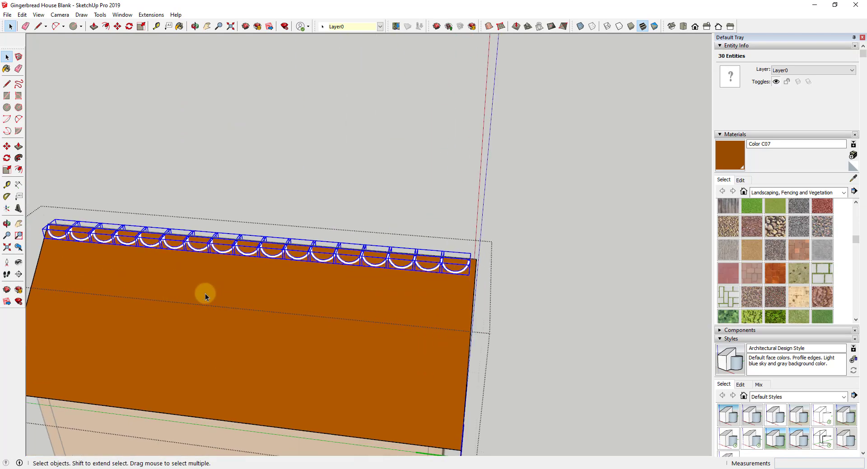
{"action": "key", "text": "m"}
{"action": "left_click", "coordinate": [234, 289]}
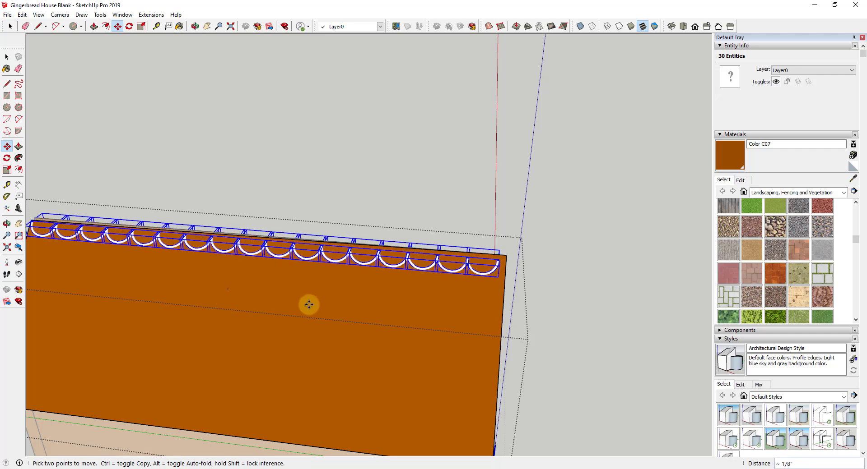
{"action": "left_click", "coordinate": [284, 305]}
{"action": "key", "text": "space"}
Move the scallop row again so it drapes against the brown roof slab.
{"action": "middle_click_drag", "start_coordinate": [456, 266], "coordinate": [174, 185]}
{"action": "scroll", "coordinate": [256, 166], "scroll_direction": "up", "scroll_amount": 2}
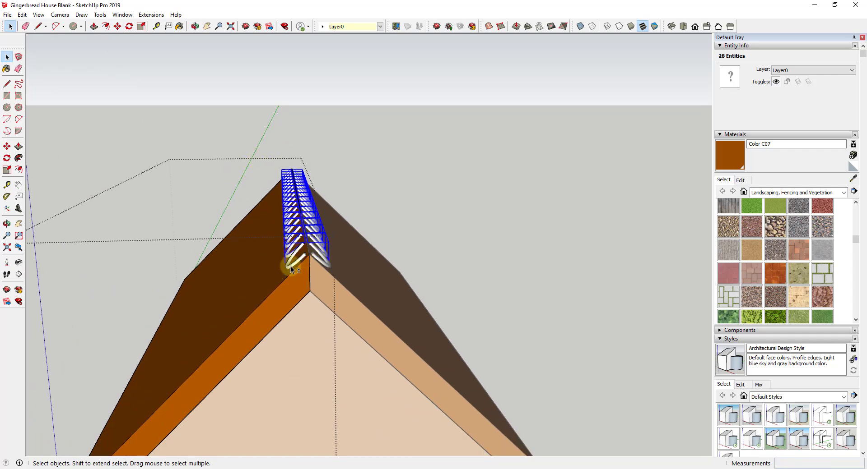
{"action": "scroll", "coordinate": [294, 267], "scroll_direction": "down", "scroll_amount": 2}
{"action": "middle_click_drag", "start_coordinate": [294, 267], "coordinate": [300, 326]}
{"action": "key", "text": "m"}
{"action": "left_click", "coordinate": [308, 321]}
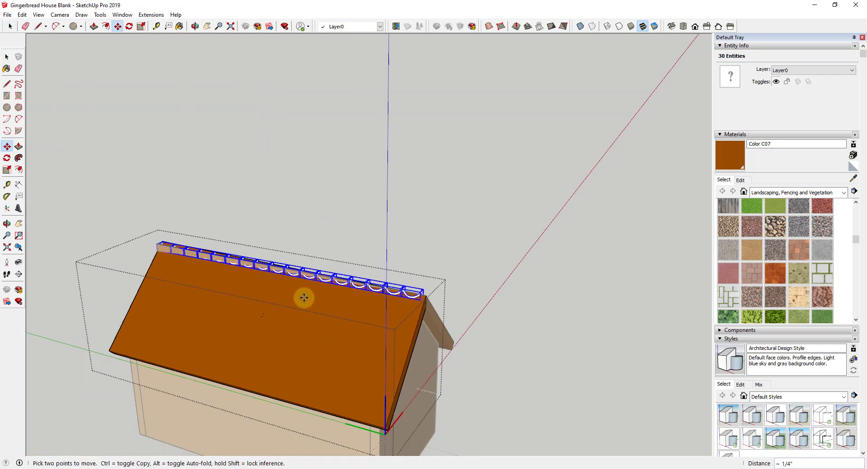
{"action": "scroll", "coordinate": [311, 312], "scroll_direction": "down", "scroll_amount": 1}
{"action": "scroll", "coordinate": [311, 307], "scroll_direction": "up", "scroll_amount": 1}
{"action": "left_click", "coordinate": [325, 305]}
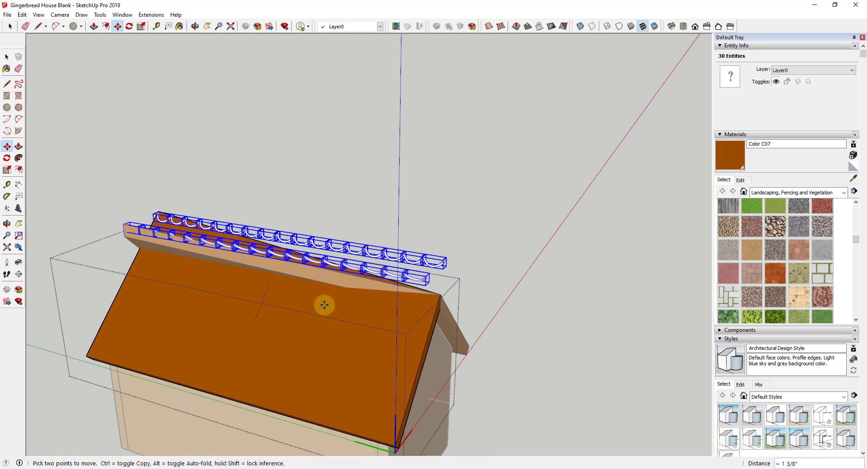
{"action": "key", "text": "space"}
{"action": "scroll", "coordinate": [406, 293], "scroll_direction": "up", "scroll_amount": 4}
{"action": "scroll", "coordinate": [415, 294], "scroll_direction": "up", "scroll_amount": 3}
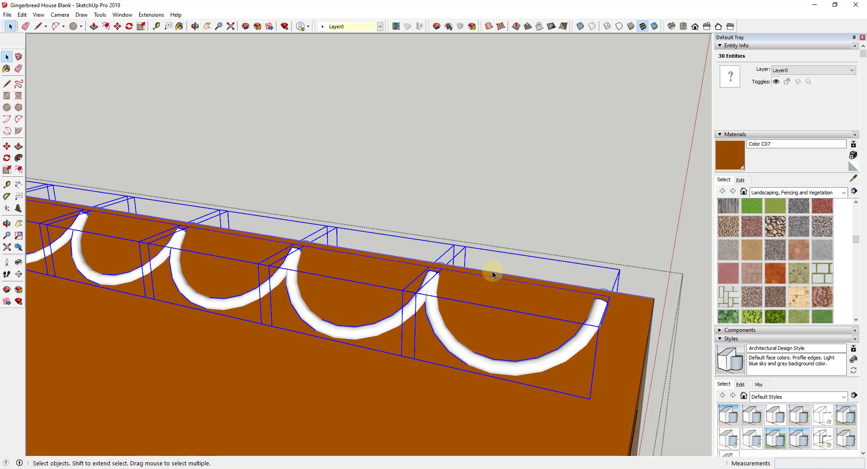
Nudge the scallop row from the roof-edge midpoint to align it with the slab's upper edge.
{"action": "middle_click_drag", "start_coordinate": [492, 275], "coordinate": [252, 207]}
{"action": "scroll", "coordinate": [300, 306], "scroll_direction": "down", "scroll_amount": 5}
{"action": "middle_click_drag", "start_coordinate": [252, 251], "coordinate": [247, 365]}
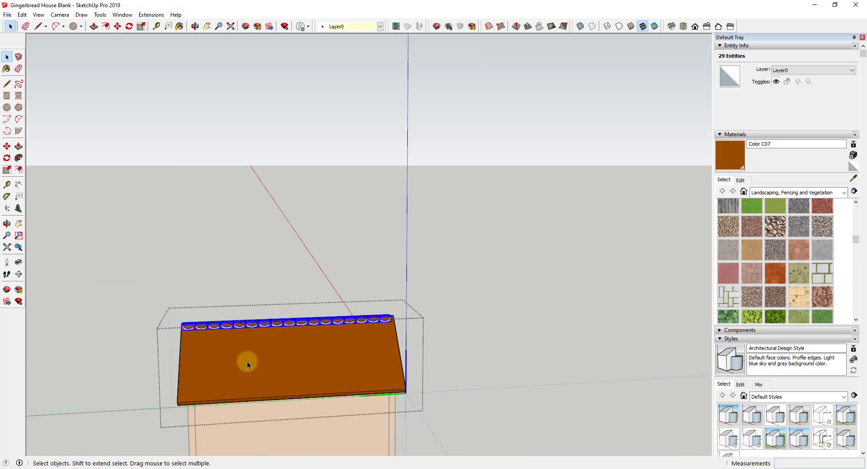
{"action": "key", "text": "m"}
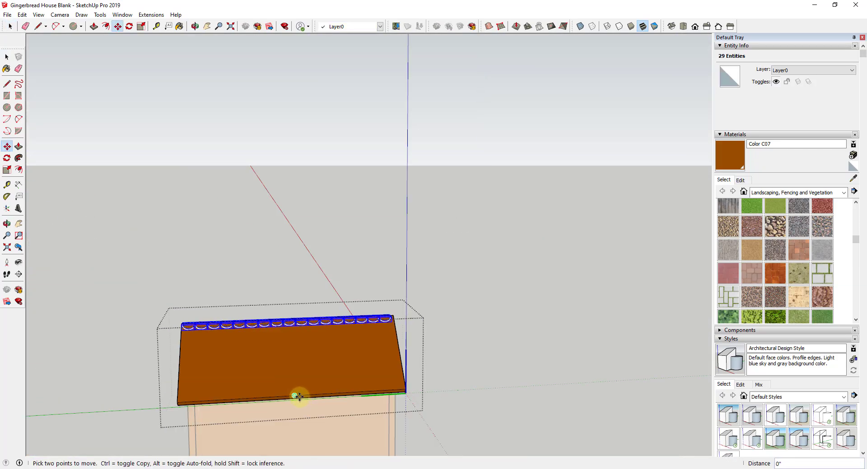
{"action": "scroll", "coordinate": [295, 397], "scroll_direction": "up", "scroll_amount": 3}
{"action": "left_click", "coordinate": [299, 397]}
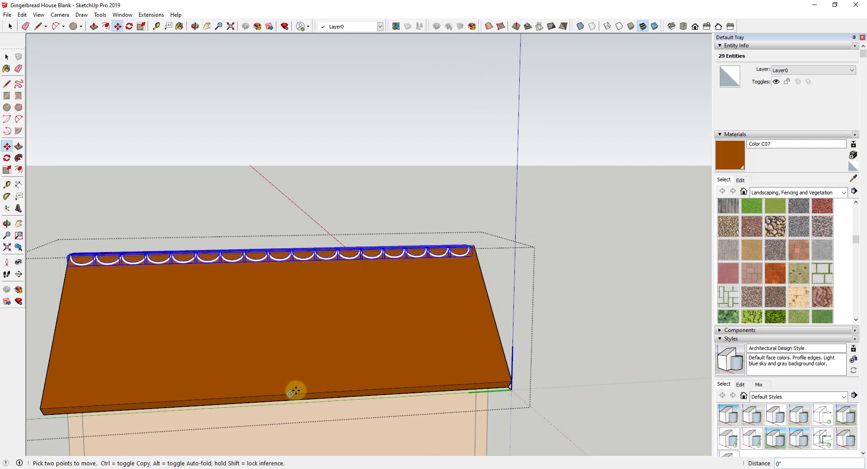
{"action": "scroll", "coordinate": [294, 391], "scroll_direction": "up", "scroll_amount": 1}
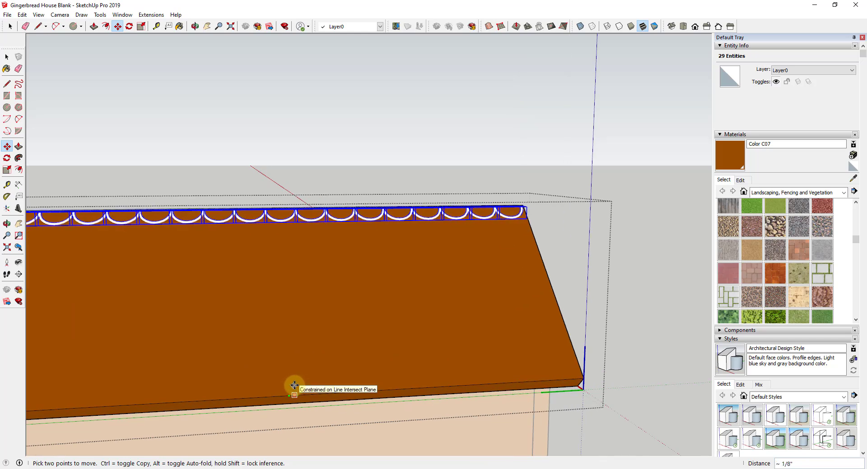
{"action": "scroll", "coordinate": [383, 363], "scroll_direction": "down", "scroll_amount": 2}
{"action": "scroll", "coordinate": [195, 304], "scroll_direction": "down", "scroll_amount": 2}
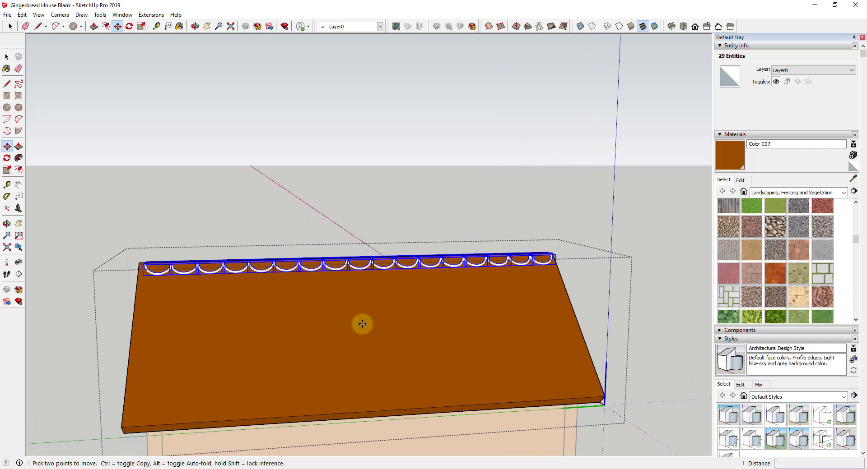
{"action": "scroll", "coordinate": [505, 275], "scroll_direction": "up", "scroll_amount": 1}
{"action": "scroll", "coordinate": [132, 270], "scroll_direction": "up", "scroll_amount": 2}
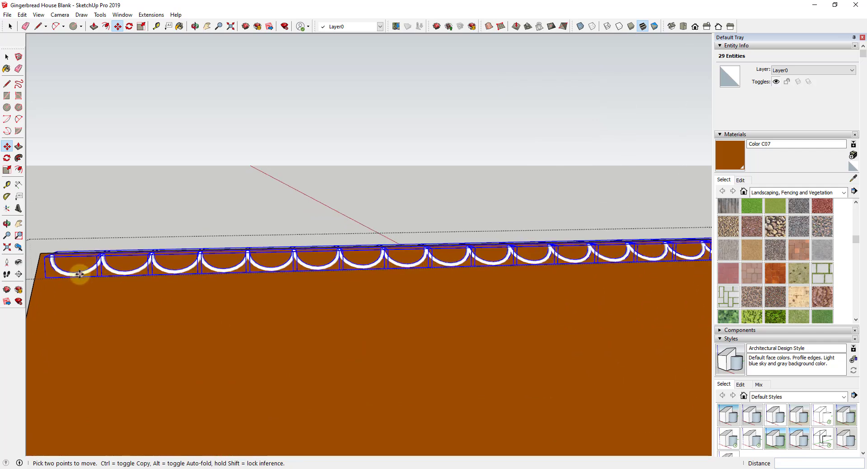
{"action": "key", "text": "space"}
Clear the selection and select only the leftmost scallop.
{"action": "left_click", "coordinate": [77, 271]}
{"action": "scroll", "coordinate": [153, 280], "scroll_direction": "down", "scroll_amount": 2}
{"action": "left_click", "coordinate": [153, 273]}
{"action": "scroll", "coordinate": [175, 258], "scroll_direction": "up", "scroll_amount": 1}
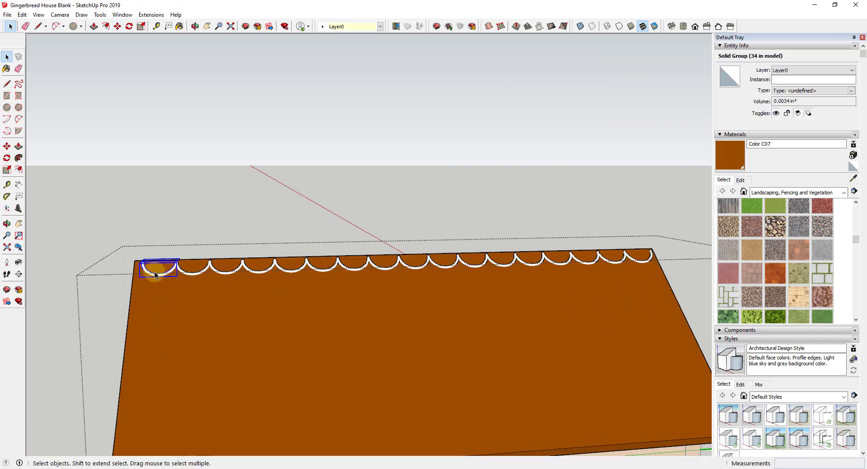
Copy the leftmost scallop with Move and Ctrl, snapping it to a scallop's bottom end.
{"action": "scroll", "coordinate": [158, 276], "scroll_direction": "down", "scroll_amount": 3}
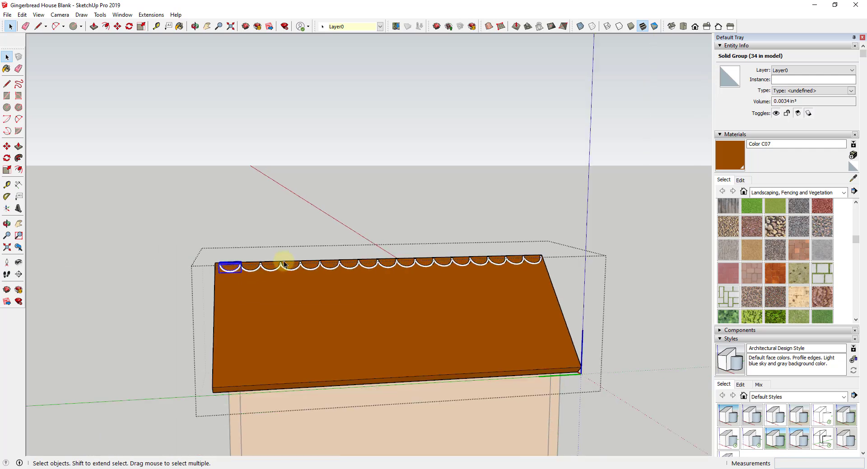
{"action": "scroll", "coordinate": [284, 259], "scroll_direction": "up", "scroll_amount": 5}
{"action": "middle_click_drag", "start_coordinate": [243, 307], "coordinate": [516, 304]}
{"action": "scroll", "coordinate": [379, 358], "scroll_direction": "up", "scroll_amount": 6}
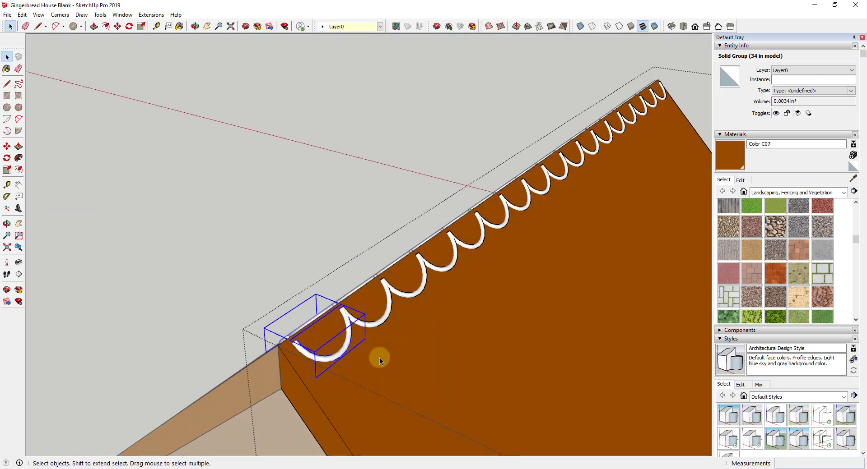
{"action": "middle_click_drag", "start_coordinate": [334, 300], "coordinate": [313, 329]}
{"action": "key", "text": "m"}
{"action": "scroll", "coordinate": [324, 299], "scroll_direction": "up", "scroll_amount": 2}
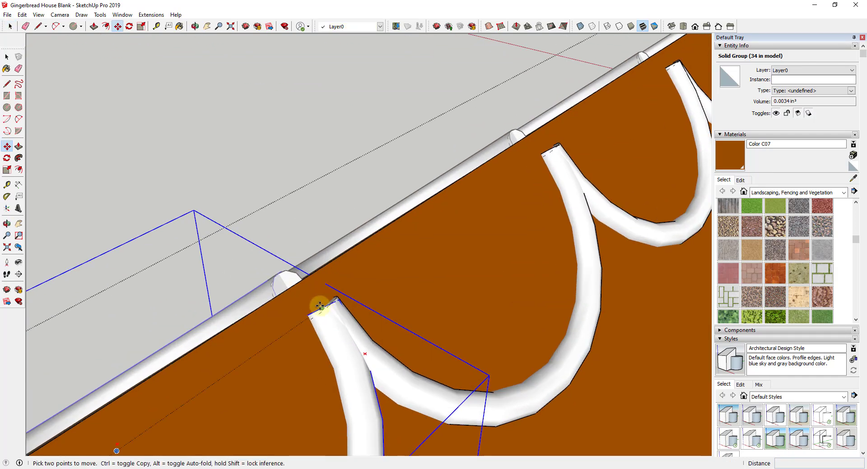
{"action": "middle_click_drag", "start_coordinate": [318, 300], "coordinate": [353, 323]}
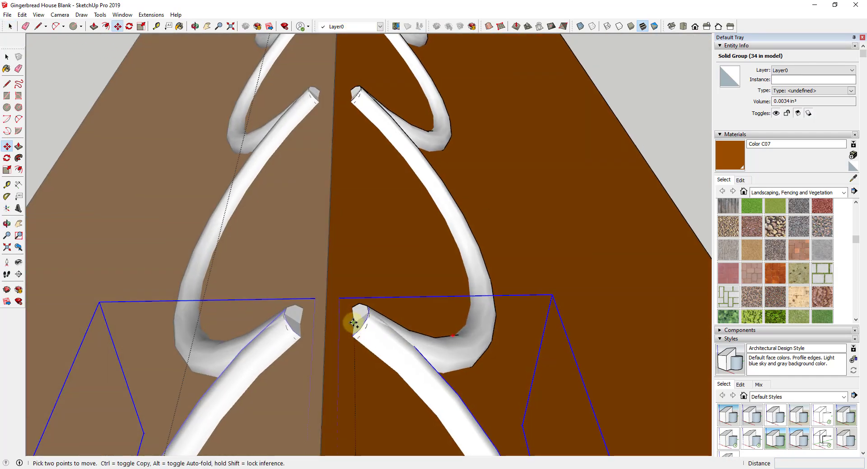
{"action": "left_click", "coordinate": [354, 323]}
{"action": "key", "text": "ctrl"}
{"action": "scroll", "coordinate": [281, 306], "scroll_direction": "down", "scroll_amount": 5}
{"action": "middle_click_drag", "start_coordinate": [358, 412], "coordinate": [418, 370]}
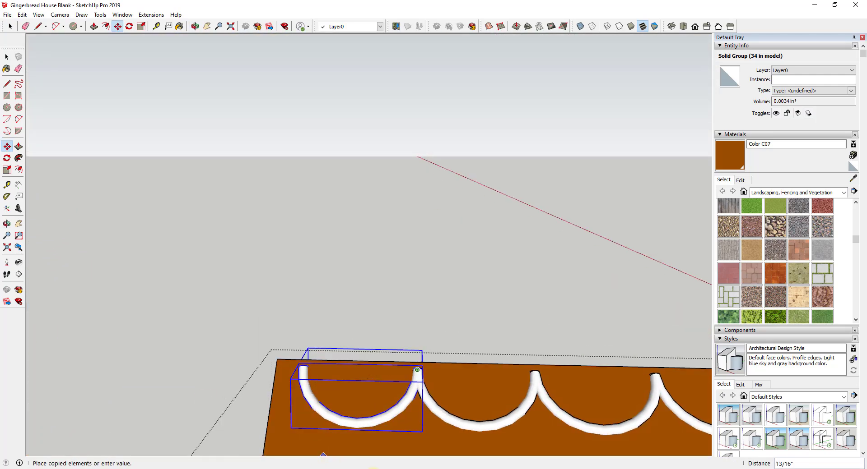
{"action": "scroll", "coordinate": [357, 427], "scroll_direction": "up", "scroll_amount": 3}
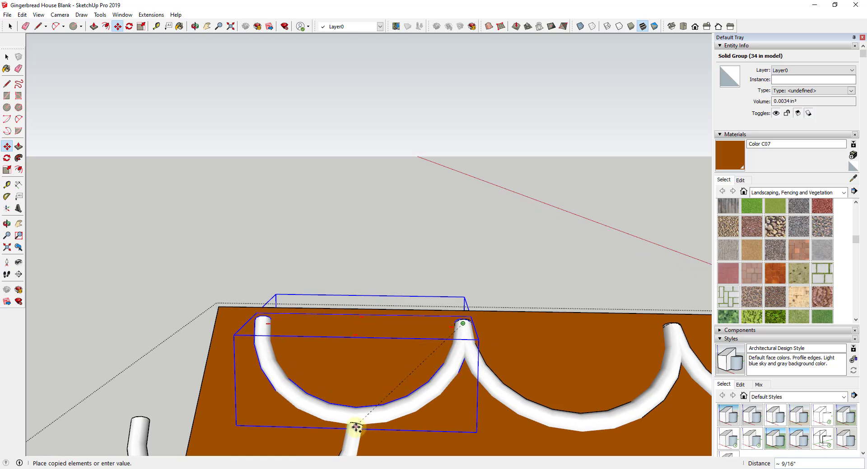
{"action": "left_click", "coordinate": [353, 426]}
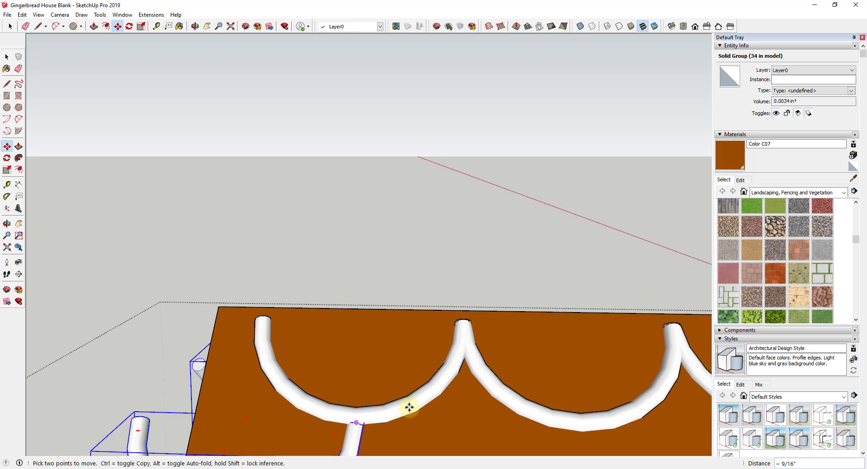
{"action": "middle_click_drag", "start_coordinate": [408, 406], "coordinate": [398, 320]}
{"action": "scroll", "coordinate": [398, 320], "scroll_direction": "down", "scroll_amount": 3}
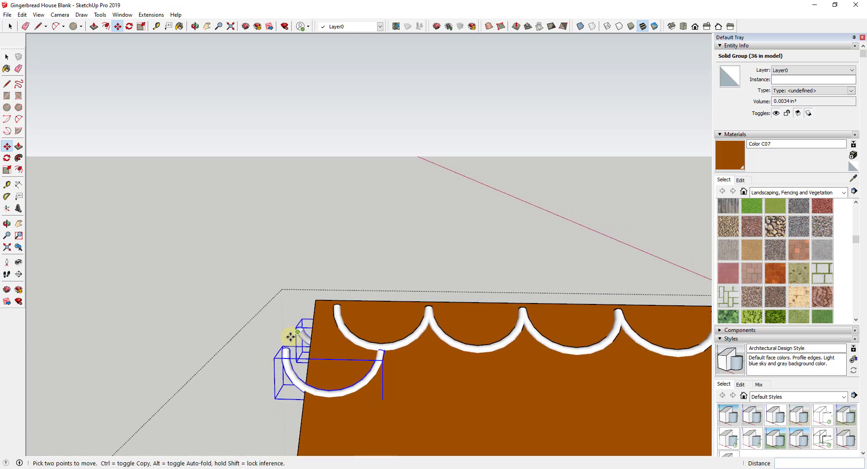
Select all the scallop groups, leaving the house out of the selection.
{"action": "middle_click_drag", "start_coordinate": [282, 377], "coordinate": [439, 348]}
{"action": "scroll", "coordinate": [338, 381], "scroll_direction": "down", "scroll_amount": 5}
{"action": "key", "text": "Escape"}
{"action": "key", "text": "space"}
{"action": "key", "text": "ctrl+a"}
{"action": "scroll", "coordinate": [389, 355], "scroll_direction": "up", "scroll_amount": 3}
{"action": "left_click", "coordinate": [389, 355], "text": "shift"}
Move-copy the scallop row from an endpoint to a staggered lower position on the roof.
{"action": "scroll", "coordinate": [445, 346], "scroll_direction": "up", "scroll_amount": 3}
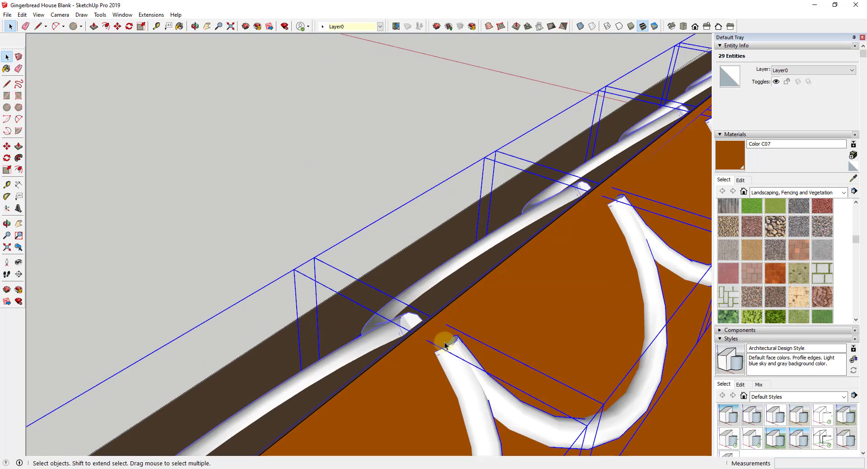
{"action": "key", "text": "m"}
{"action": "scroll", "coordinate": [431, 347], "scroll_direction": "up", "scroll_amount": 3}
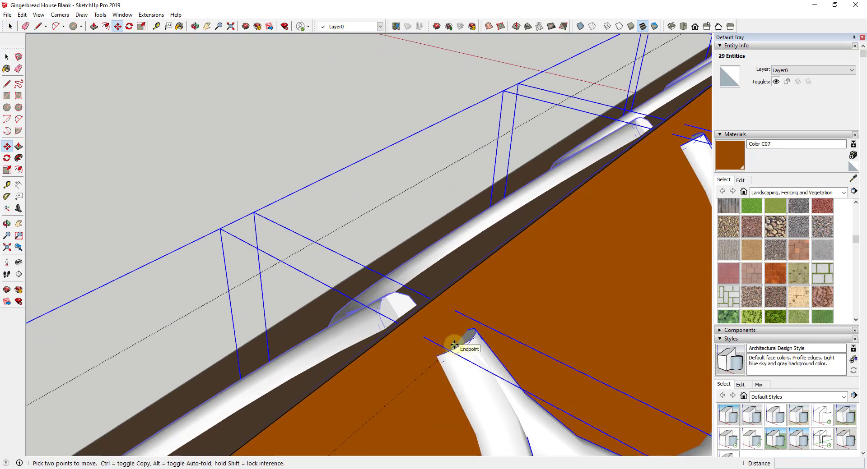
{"action": "left_click", "coordinate": [454, 346]}
{"action": "scroll", "coordinate": [447, 338], "scroll_direction": "down", "scroll_amount": 2}
{"action": "middle_click_drag", "start_coordinate": [447, 339], "coordinate": [439, 381]}
{"action": "key", "text": "ctrl"}
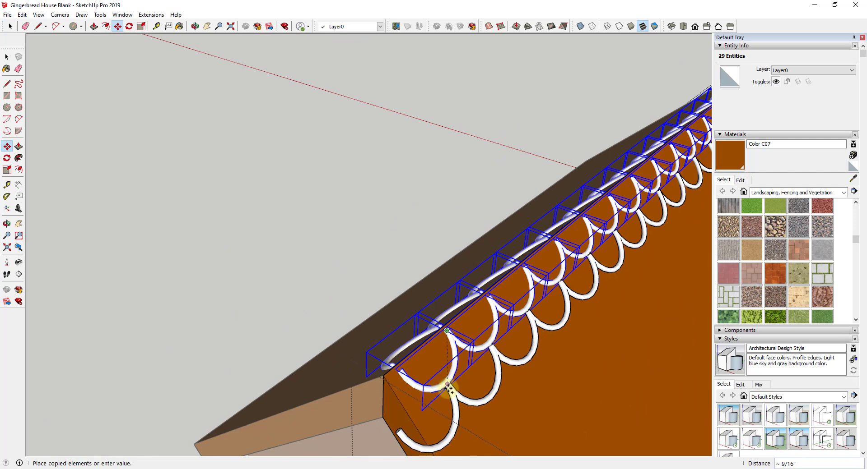
{"action": "scroll", "coordinate": [448, 386], "scroll_direction": "down", "scroll_amount": 3}
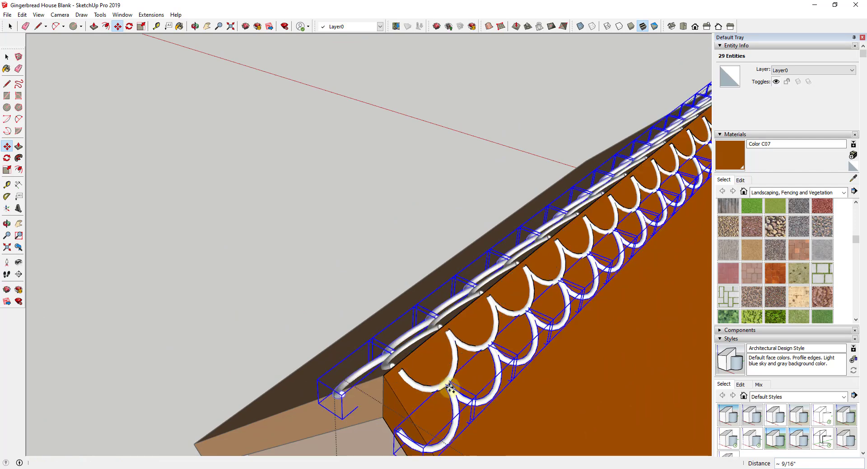
{"action": "middle_click_drag", "start_coordinate": [416, 378], "coordinate": [267, 283]}
{"action": "scroll", "coordinate": [686, 245], "scroll_direction": "down", "scroll_amount": 1}
{"action": "scroll", "coordinate": [677, 244], "scroll_direction": "up", "scroll_amount": 5}
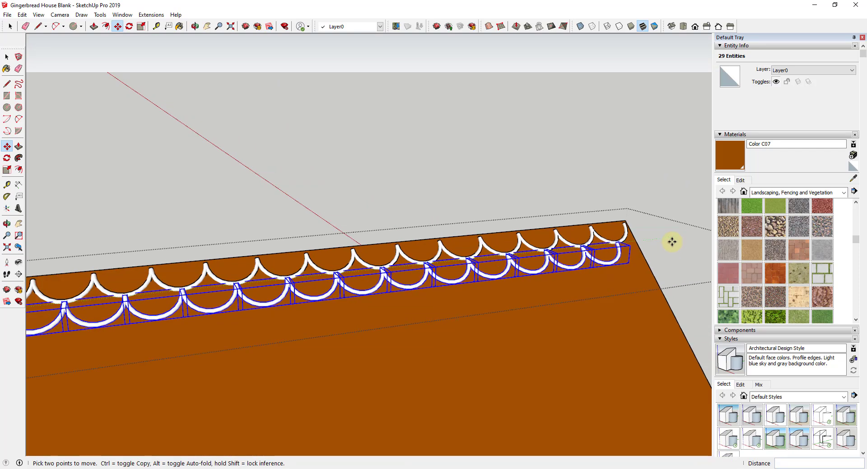
Select the last scallop at the end of the row.
{"action": "key", "text": "space"}
{"action": "left_click", "coordinate": [599, 255]}
{"action": "scroll", "coordinate": [567, 283], "scroll_direction": "up", "scroll_amount": 3}
{"action": "middle_click_drag", "start_coordinate": [567, 283], "coordinate": [199, 304]}
{"action": "scroll", "coordinate": [235, 309], "scroll_direction": "up", "scroll_amount": 4}
{"action": "scroll", "coordinate": [234, 310], "scroll_direction": "up", "scroll_amount": 2}
Copy the last scallop to the end of the lower row at the roof's right corner.
{"action": "key", "text": "m"}
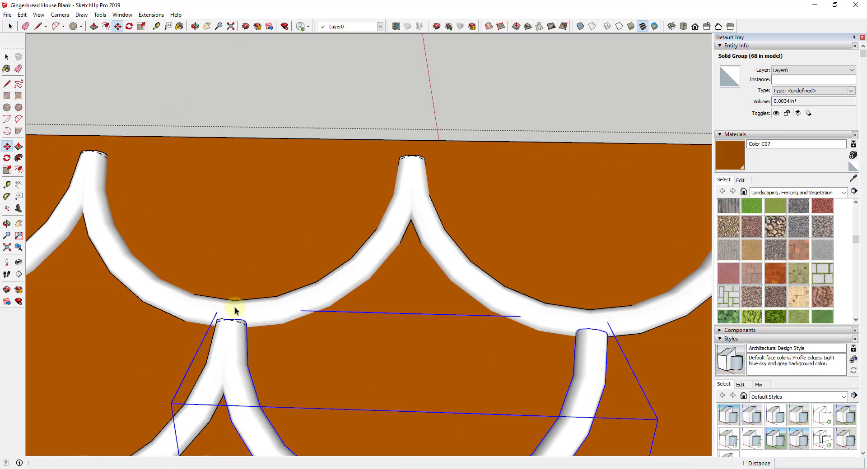
{"action": "left_click", "coordinate": [229, 319]}
{"action": "key", "text": "ctrl"}
{"action": "scroll", "coordinate": [615, 329], "scroll_direction": "up", "scroll_amount": 3}
{"action": "left_click", "coordinate": [522, 323]}
{"action": "scroll", "coordinate": [522, 323], "scroll_direction": "down", "scroll_amount": 3}
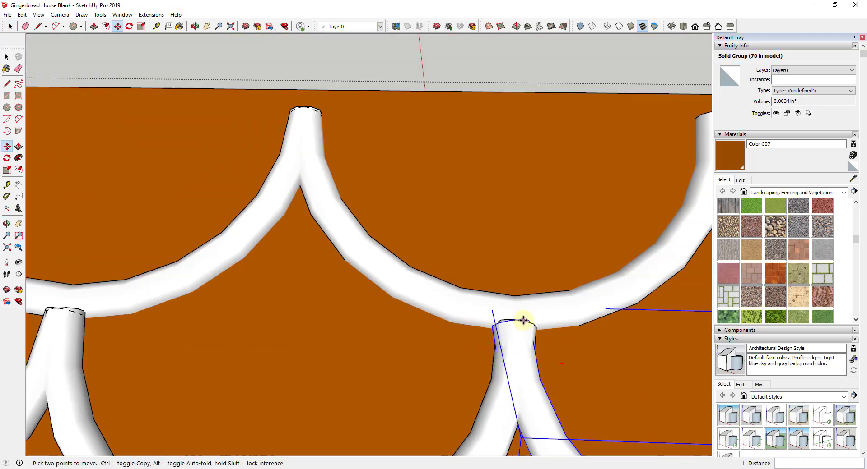
{"action": "scroll", "coordinate": [416, 314], "scroll_direction": "down", "scroll_amount": 2}
{"action": "scroll", "coordinate": [545, 280], "scroll_direction": "down", "scroll_amount": 3}
Open the overhanging end scallop at the roof corner for editing.
{"action": "middle_click_drag", "start_coordinate": [546, 280], "coordinate": [310, 340]}
{"action": "scroll", "coordinate": [384, 318], "scroll_direction": "up", "scroll_amount": 3}
{"action": "middle_click_drag", "start_coordinate": [383, 317], "coordinate": [416, 300]}
{"action": "scroll", "coordinate": [362, 331], "scroll_direction": "up", "scroll_amount": 2}
{"action": "scroll", "coordinate": [360, 331], "scroll_direction": "down", "scroll_amount": 3}
{"action": "scroll", "coordinate": [359, 331], "scroll_direction": "up", "scroll_amount": 2}
{"action": "scroll", "coordinate": [376, 329], "scroll_direction": "down", "scroll_amount": 2}
{"action": "scroll", "coordinate": [416, 312], "scroll_direction": "up", "scroll_amount": 4}
{"action": "scroll", "coordinate": [416, 300], "scroll_direction": "down", "scroll_amount": 6}
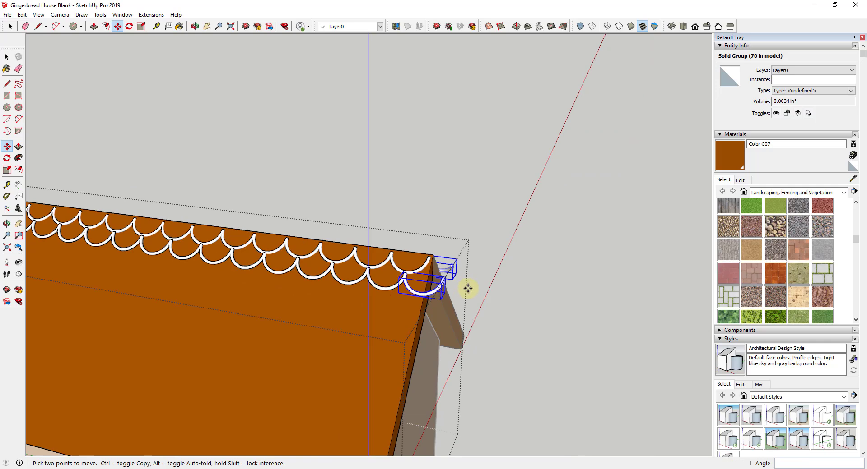
{"action": "scroll", "coordinate": [226, 247], "scroll_direction": "up", "scroll_amount": 4}
{"action": "scroll", "coordinate": [217, 251], "scroll_direction": "down", "scroll_amount": 2}
{"action": "scroll", "coordinate": [222, 261], "scroll_direction": "up", "scroll_amount": 3}
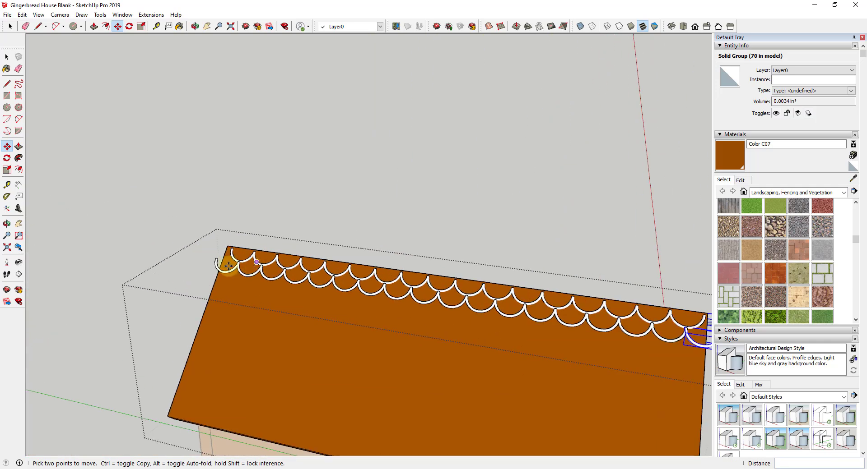
{"action": "scroll", "coordinate": [222, 261], "scroll_direction": "down", "scroll_amount": 3}
{"action": "scroll", "coordinate": [222, 260], "scroll_direction": "up", "scroll_amount": 1}
{"action": "scroll", "coordinate": [610, 325], "scroll_direction": "up", "scroll_amount": 2}
{"action": "scroll", "coordinate": [543, 331], "scroll_direction": "up", "scroll_amount": 3}
{"action": "key", "text": "space"}
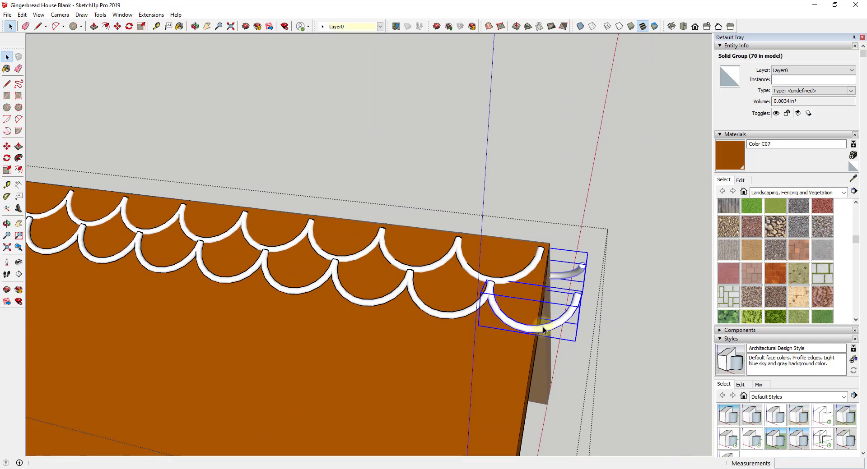
{"action": "double_click", "coordinate": [548, 330]}
{"action": "middle_click_drag", "start_coordinate": [561, 333], "coordinate": [456, 278]}
Draw a rectangular cutting plane across the tube at the roof edge.
{"action": "scroll", "coordinate": [361, 263], "scroll_direction": "up", "scroll_amount": 2}
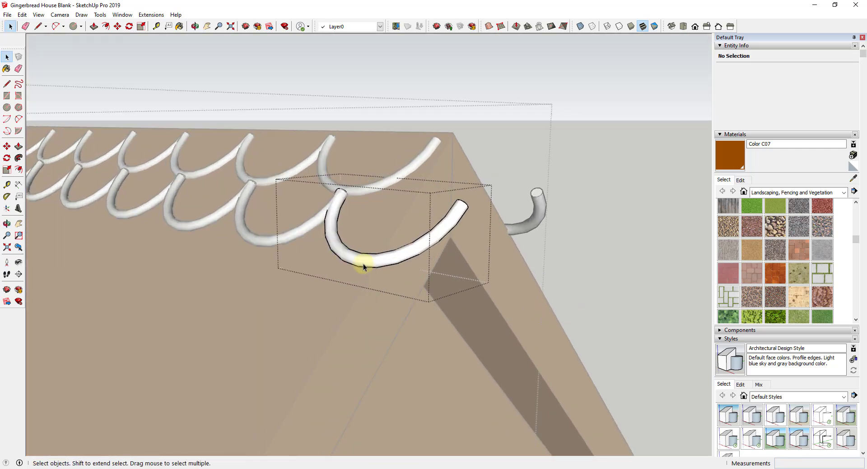
{"action": "key", "text": "r"}
{"action": "left_click", "coordinate": [354, 301]}
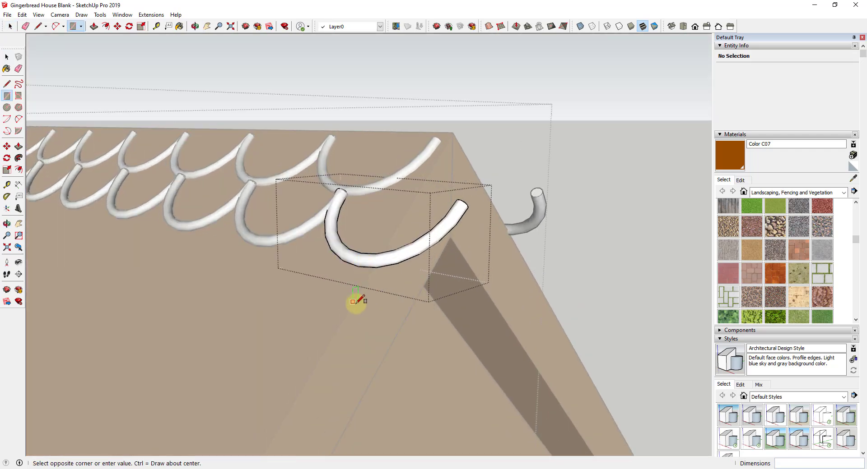
{"action": "left_click", "coordinate": [405, 219]}
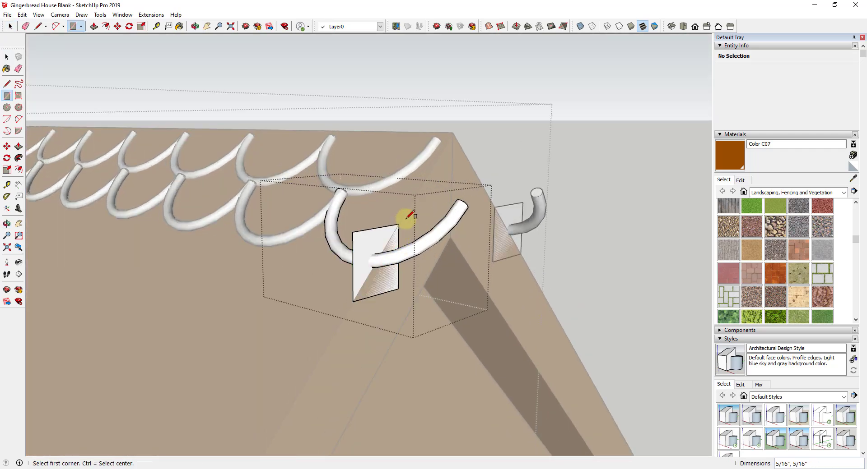
Intersect the tube with the plane using Intersect Faces > With Model.
{"action": "key", "text": "space"}
{"action": "scroll", "coordinate": [361, 258], "scroll_direction": "up", "scroll_amount": 5}
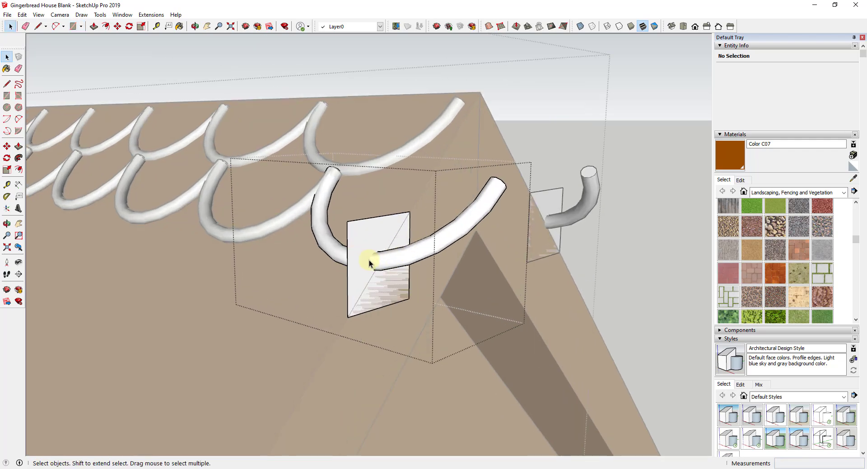
{"action": "right_click", "coordinate": [400, 266]}
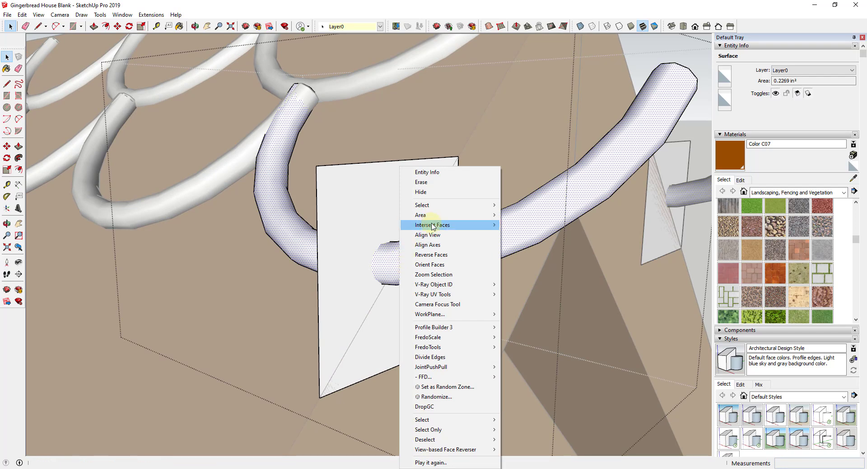
{"action": "mouse_move", "coordinate": [432, 226]}
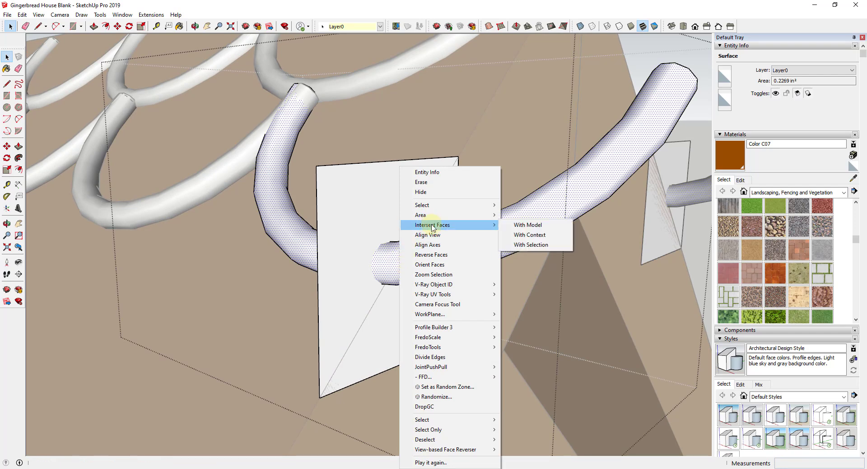
{"action": "left_click", "coordinate": [527, 227]}
{"action": "middle_click_drag", "start_coordinate": [390, 237], "coordinate": [380, 262]}
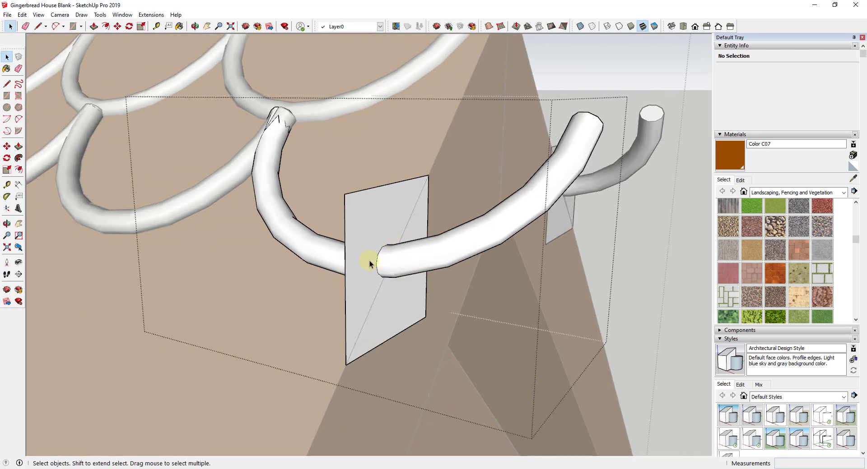
Delete the tube piece past the roof edge and close the scallop group.
{"action": "scroll", "coordinate": [369, 264], "scroll_direction": "down", "scroll_amount": 6}
{"action": "middle_click_drag", "start_coordinate": [403, 264], "coordinate": [492, 216]}
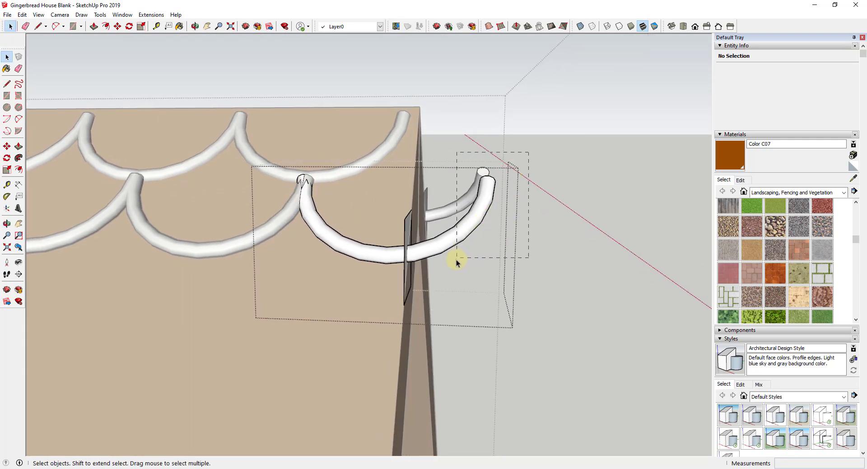
{"action": "left_click_drag", "start_coordinate": [431, 298], "coordinate": [432, 299]}
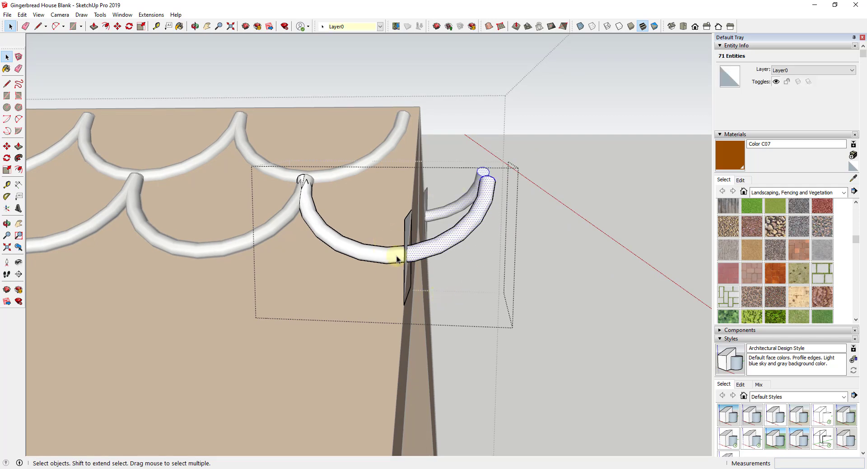
{"action": "key", "text": "Delete"}
{"action": "middle_click_drag", "start_coordinate": [447, 254], "coordinate": [391, 228]}
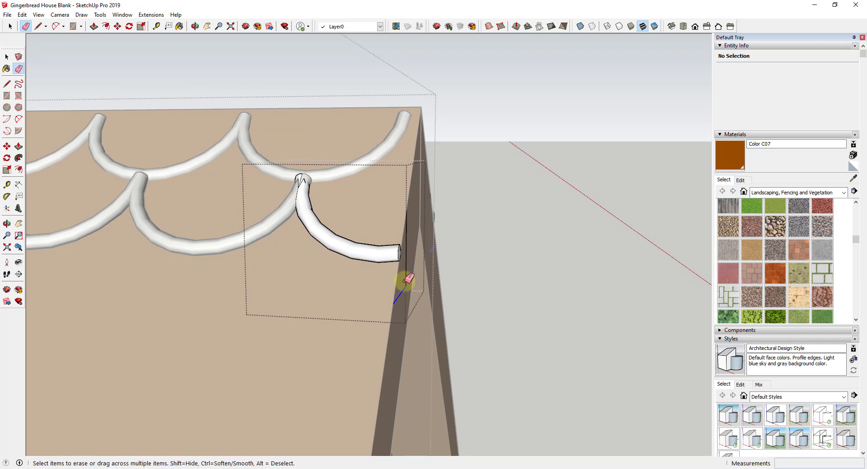
{"action": "scroll", "coordinate": [408, 278], "scroll_direction": "down", "scroll_amount": 5}
{"action": "key", "text": "space"}
{"action": "key", "text": "Escape"}
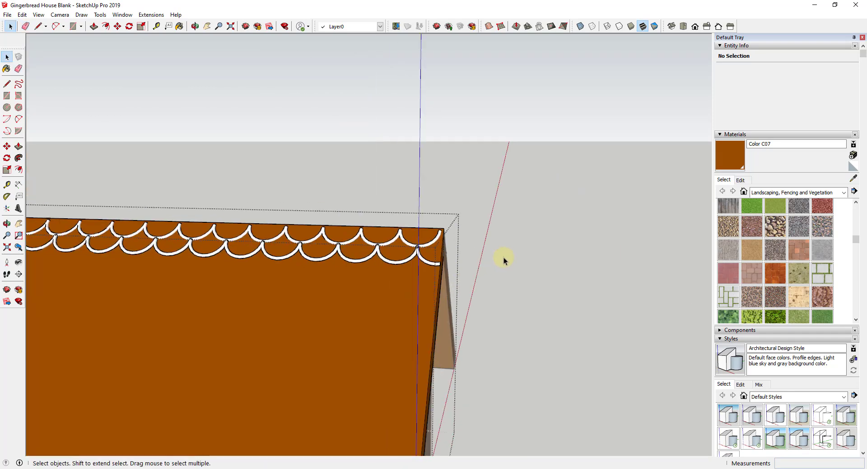
{"action": "scroll", "coordinate": [503, 261], "scroll_direction": "down", "scroll_amount": 3}
{"action": "scroll", "coordinate": [270, 246], "scroll_direction": "up", "scroll_amount": 6}
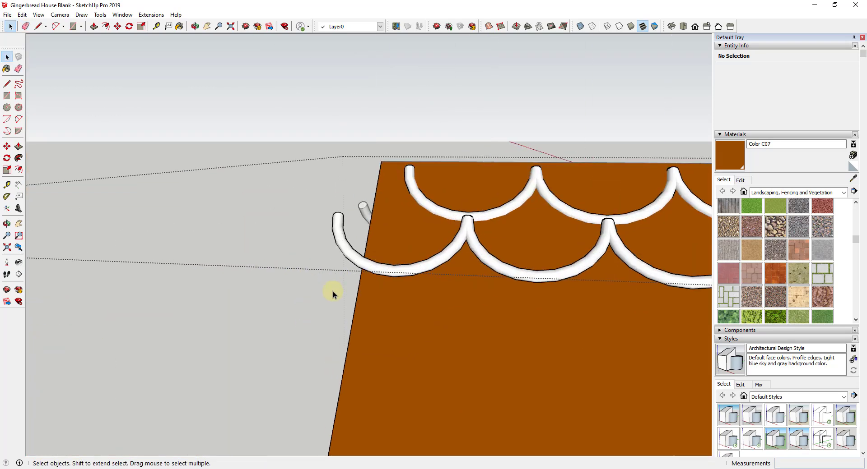
Trim the opposite-end scallop flush at the gable edge by intersecting and deleting its overhang.
{"action": "middle_click_drag", "start_coordinate": [332, 291], "coordinate": [463, 258]}
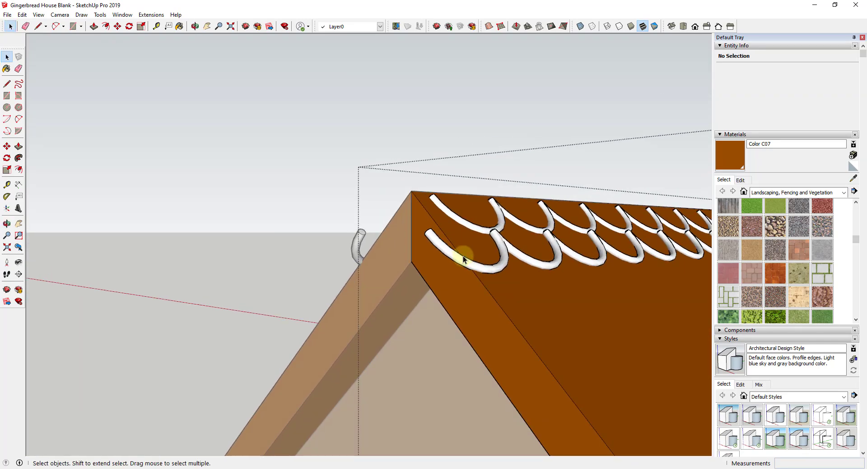
{"action": "double_click", "coordinate": [457, 260]}
{"action": "scroll", "coordinate": [482, 265], "scroll_direction": "up", "scroll_amount": 3}
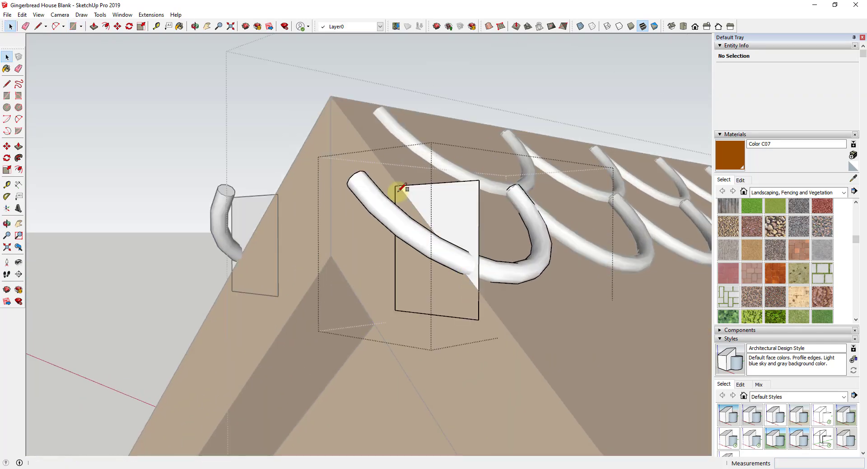
{"action": "right_click", "coordinate": [400, 194]}
{"action": "left_click", "coordinate": [531, 224]}
{"action": "left_click", "coordinate": [357, 183]}
{"action": "key", "text": "Delete"}
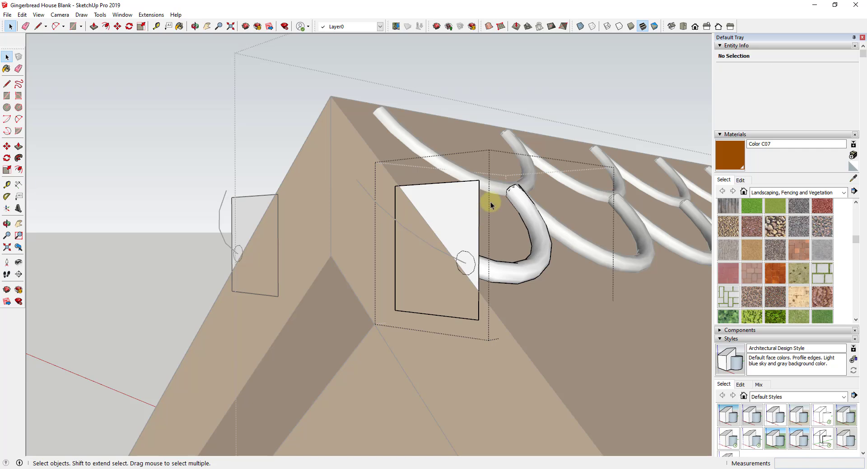
Erase the leftover door lines on the end wall and box-select the ridge scallops.
{"action": "key", "text": "e"}
{"action": "mouse_move", "coordinate": [477, 178]}
{"action": "left_mouse_down"}
{"action": "mouse_move", "coordinate": [392, 229]}
{"action": "mouse_move", "coordinate": [420, 289]}
{"action": "left_mouse_up"}
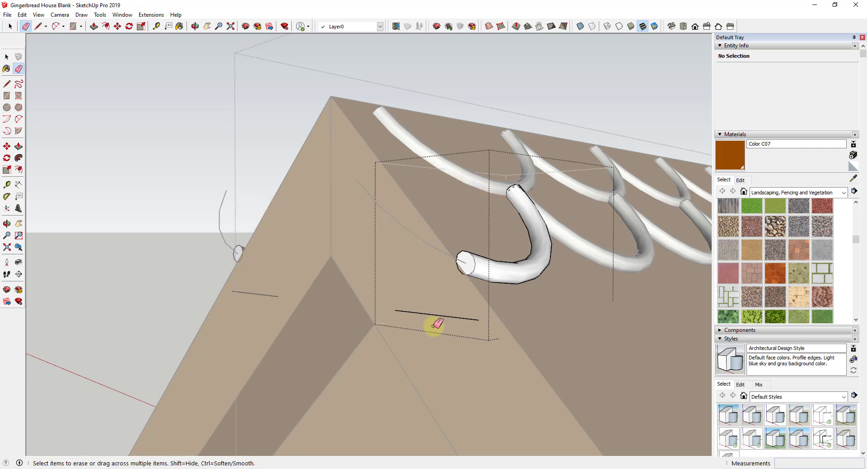
{"action": "left_click", "coordinate": [433, 316]}
{"action": "key", "text": "space"}
{"action": "left_click", "coordinate": [516, 346]}
{"action": "middle_click_drag", "start_coordinate": [401, 224], "coordinate": [221, 173]}
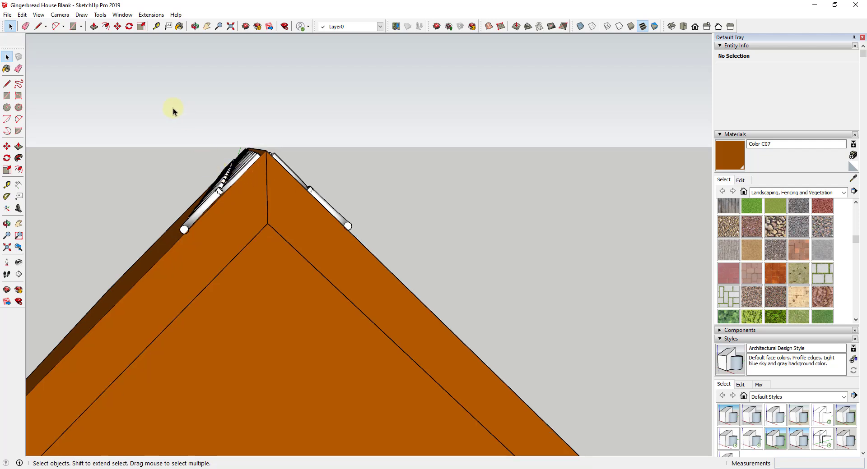
{"action": "left_click_drag", "start_coordinate": [221, 227], "coordinate": [252, 242]}
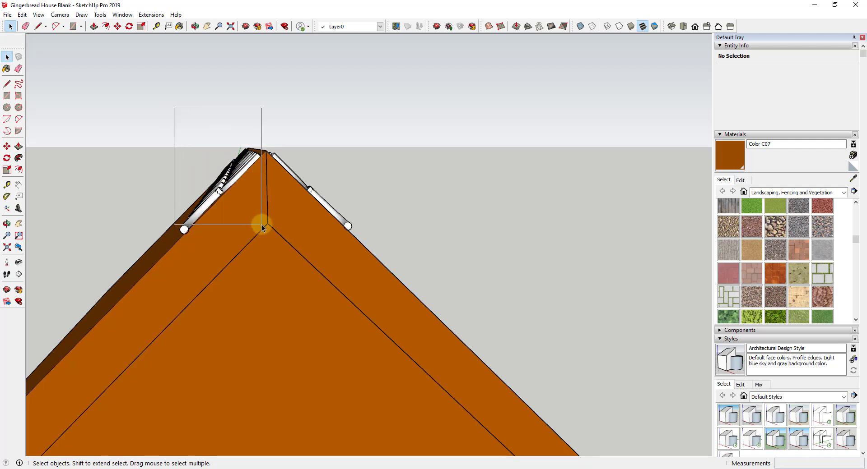
Select all the scallop pieces along the roof ridge.
{"action": "triple_click", "coordinate": [222, 170]}
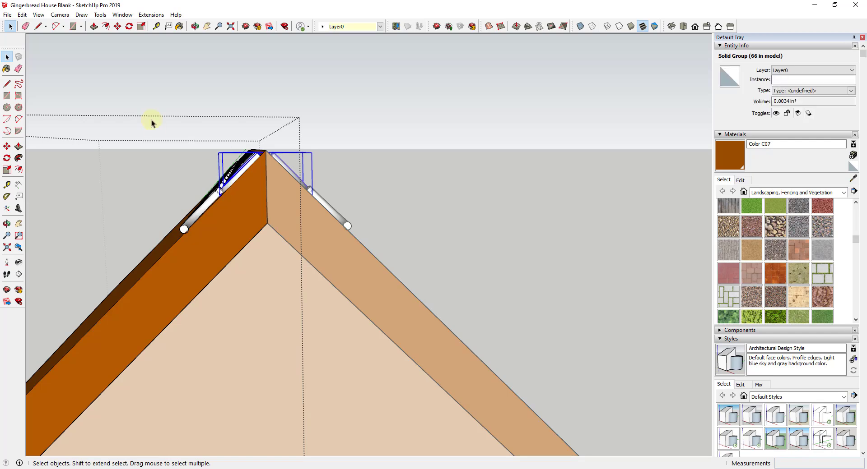
{"action": "middle_click_drag", "start_coordinate": [151, 122], "coordinate": [384, 202]}
{"action": "scroll", "coordinate": [384, 202], "scroll_direction": "up", "scroll_amount": 5}
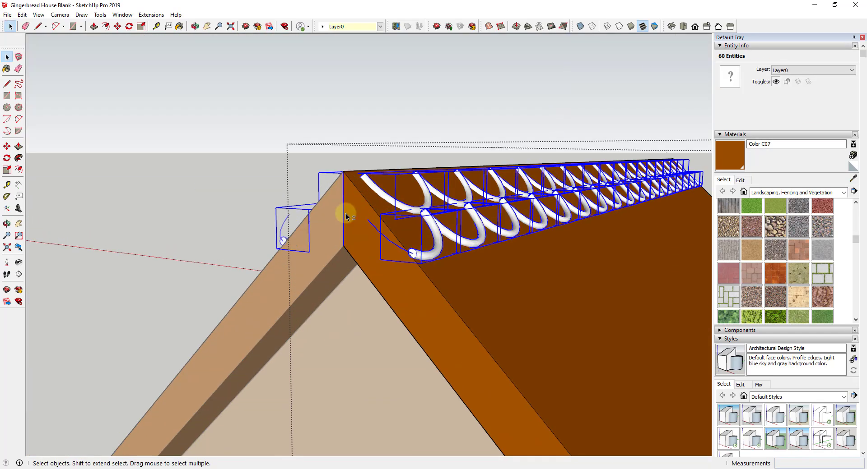
{"action": "scroll", "coordinate": [345, 173], "scroll_direction": "up", "scroll_amount": 2}
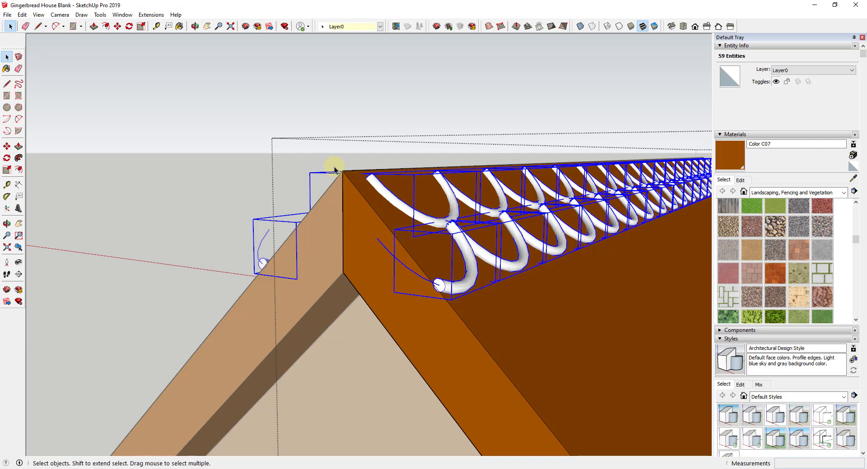
Copy the scallops one row down the slope and array it five times.
{"action": "key", "text": "m"}
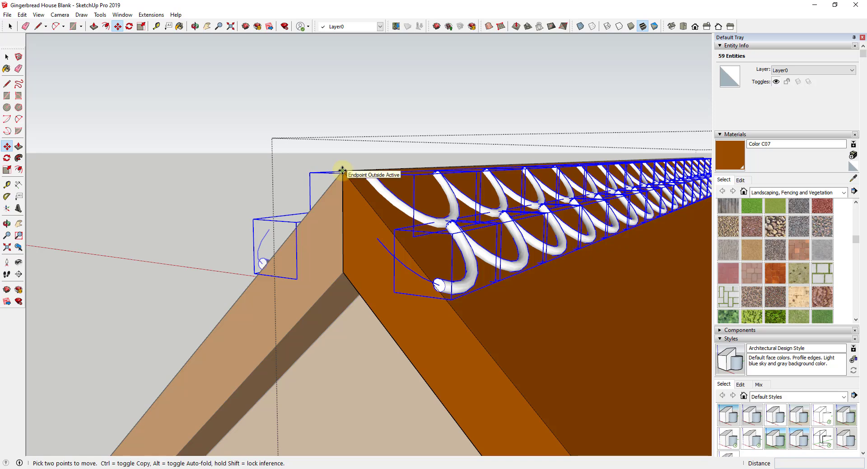
{"action": "left_click", "coordinate": [342, 170]}
{"action": "key", "text": "ctrl"}
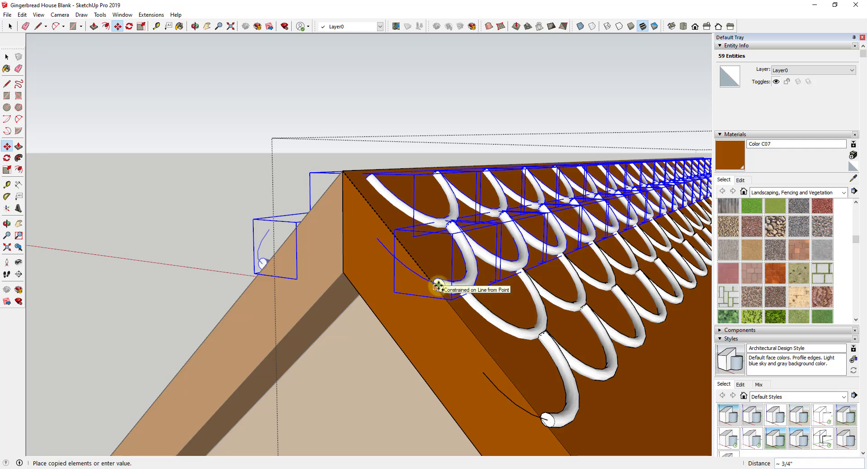
{"action": "left_click", "coordinate": [438, 285]}
{"action": "scroll", "coordinate": [299, 216], "scroll_direction": "down", "scroll_amount": 6}
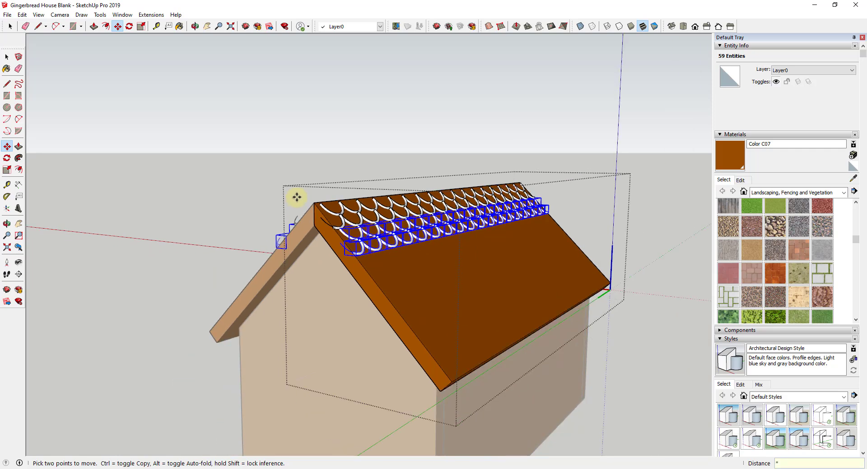
{"action": "type", "text": "5"}
{"action": "key", "text": "Return"}
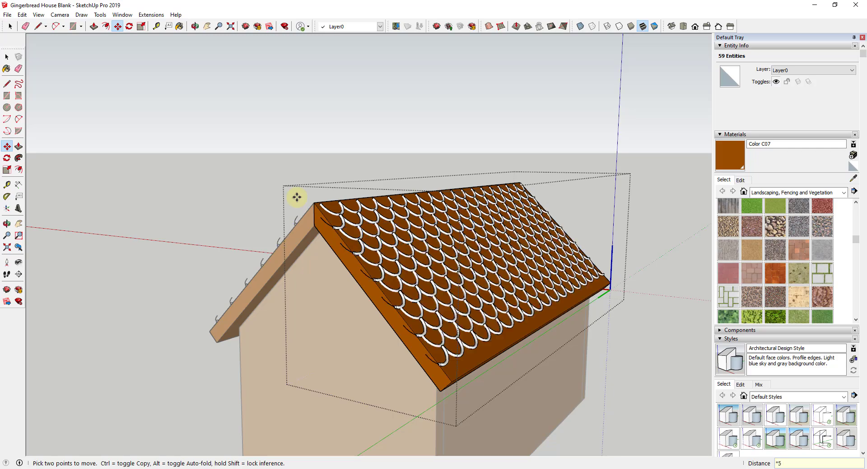
{"action": "key", "text": "Escape"}
{"action": "middle_click_drag", "start_coordinate": [558, 312], "coordinate": [377, 299]}
{"action": "key", "text": "space"}
{"action": "left_click", "coordinate": [218, 351]}
{"action": "scroll", "coordinate": [215, 334], "scroll_direction": "up", "scroll_amount": 2}
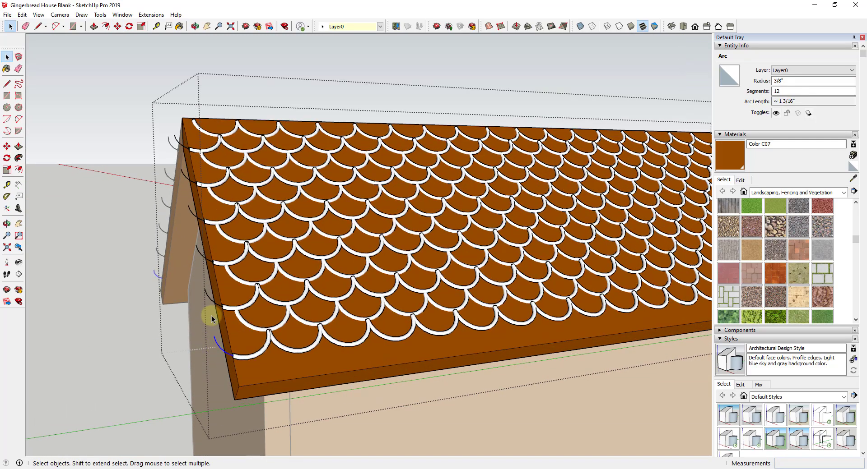
{"action": "scroll", "coordinate": [217, 309], "scroll_direction": "up", "scroll_amount": 4}
{"action": "key", "text": "Escape"}
{"action": "key", "text": "e"}
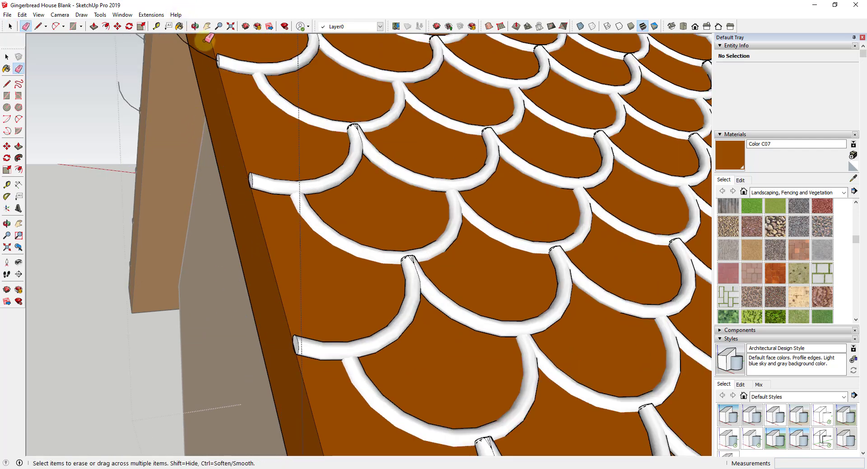
{"action": "scroll", "coordinate": [221, 192], "scroll_direction": "down", "scroll_amount": 3}
{"action": "scroll", "coordinate": [219, 136], "scroll_direction": "down", "scroll_amount": 2}
{"action": "scroll", "coordinate": [208, 122], "scroll_direction": "up", "scroll_amount": 3}
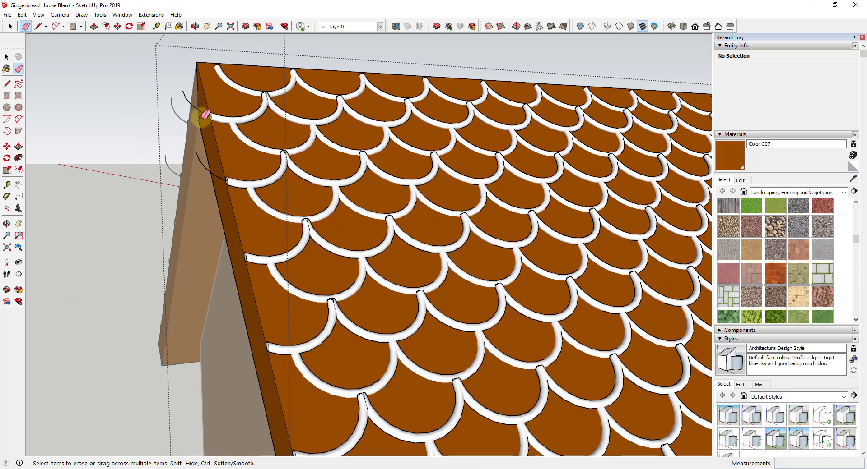
{"action": "scroll", "coordinate": [135, 175], "scroll_direction": "down", "scroll_amount": 3}
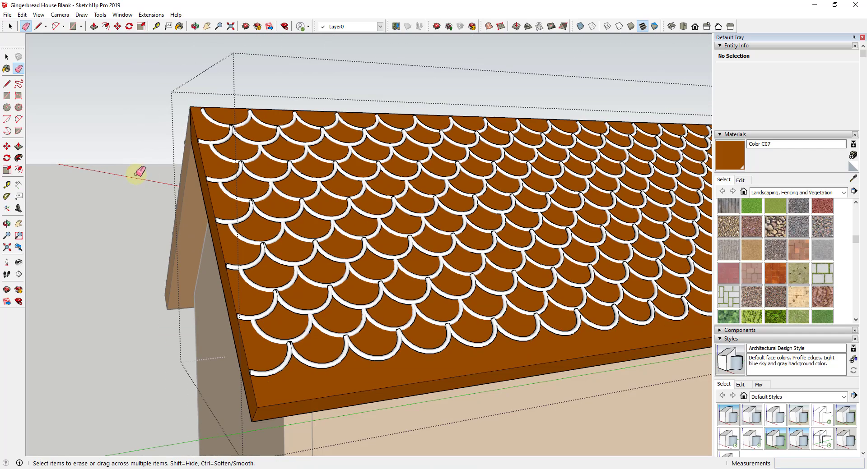
{"action": "middle_click_drag", "start_coordinate": [136, 175], "coordinate": [494, 317]}
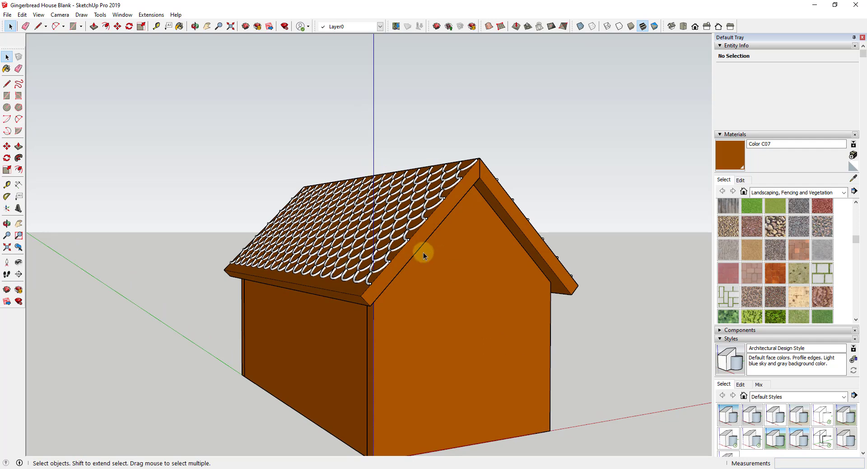
{"action": "scroll", "coordinate": [499, 392], "scroll_direction": "down", "scroll_amount": 2}
{"action": "middle_click_drag", "start_coordinate": [498, 392], "coordinate": [442, 399]}
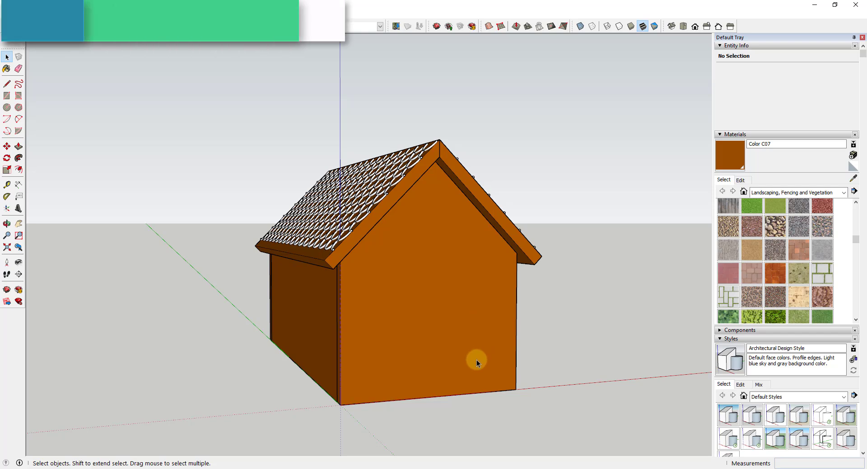
{"action": "mouse_move", "coordinate": [476, 359]}
{"action": "middle_mouse_down"}
{"action": "mouse_move", "coordinate": [491, 361]}
{"action": "mouse_move", "coordinate": [488, 368]}
{"action": "middle_mouse_up"}
{"action": "key", "text": "l"}
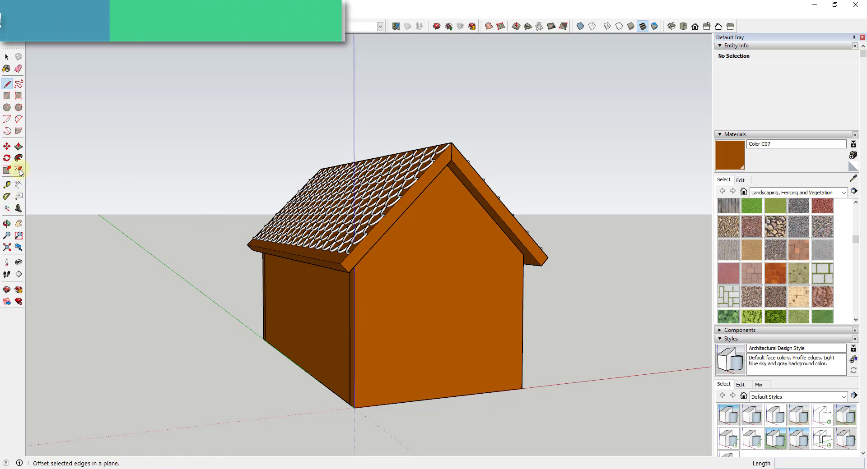
Place a Tape Measure guide 1 inch in from the wall's right edge.
{"action": "left_click", "coordinate": [7, 184]}
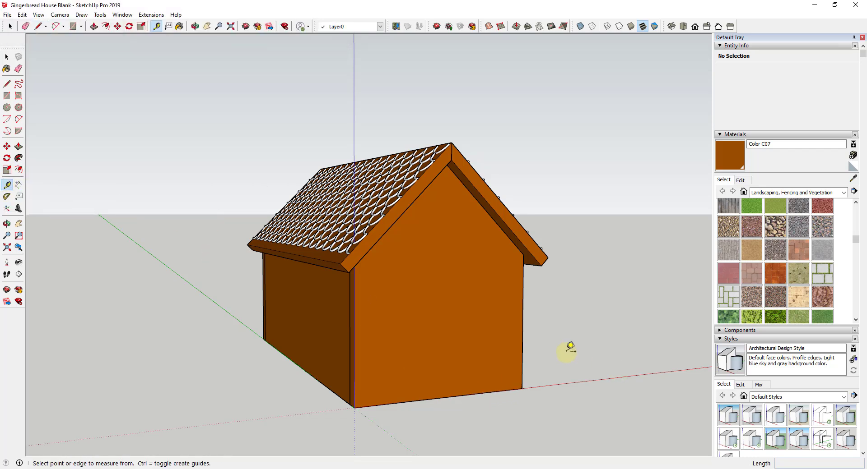
{"action": "left_click", "coordinate": [522, 328]}
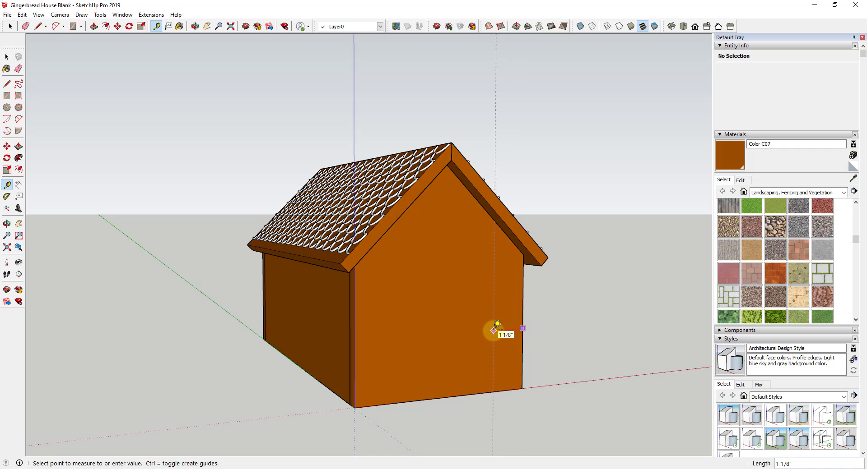
{"action": "type", "text": "1"}
{"action": "key", "text": "Return"}
Draw the tall rectangular door outline with the Line tool along the guide.
{"action": "key", "text": "l"}
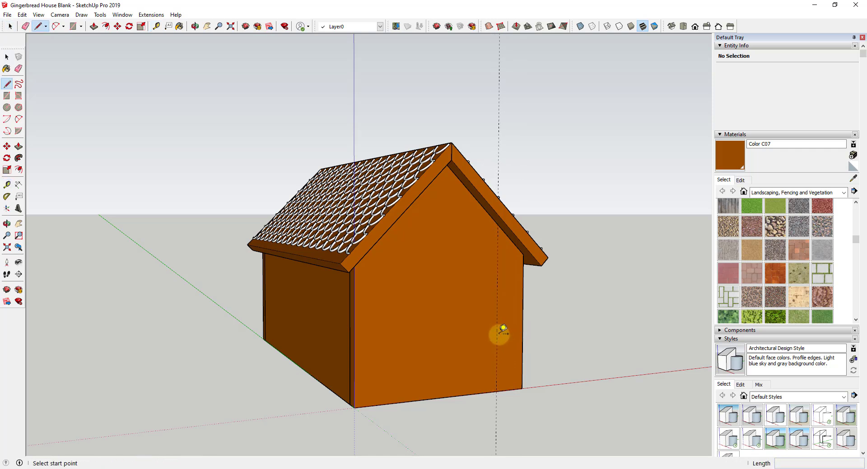
{"action": "left_click", "coordinate": [496, 391]}
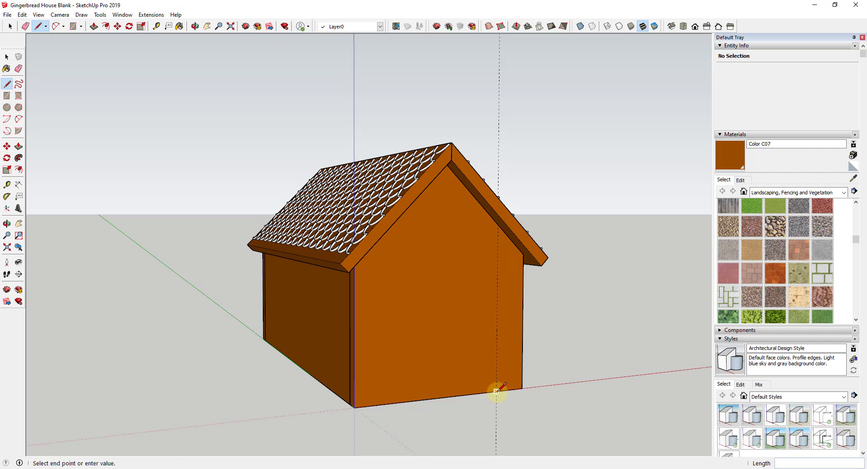
{"action": "left_click", "coordinate": [497, 300]}
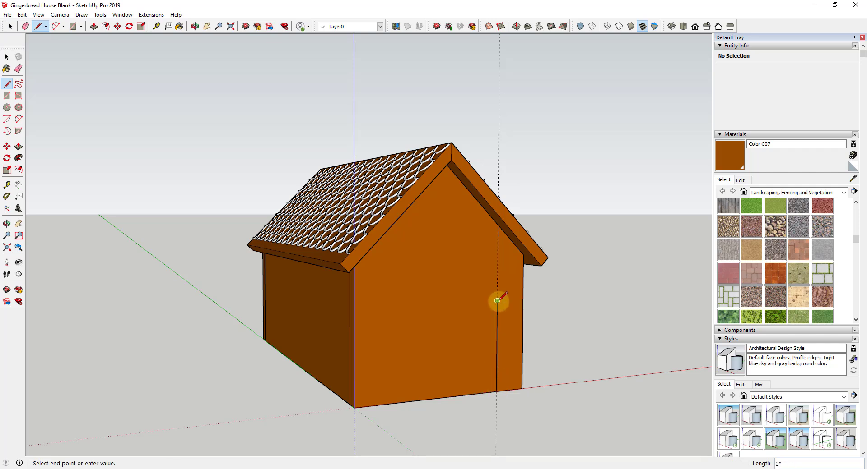
{"action": "left_click", "coordinate": [457, 302]}
{"action": "left_click", "coordinate": [456, 396]}
{"action": "key", "text": "space"}
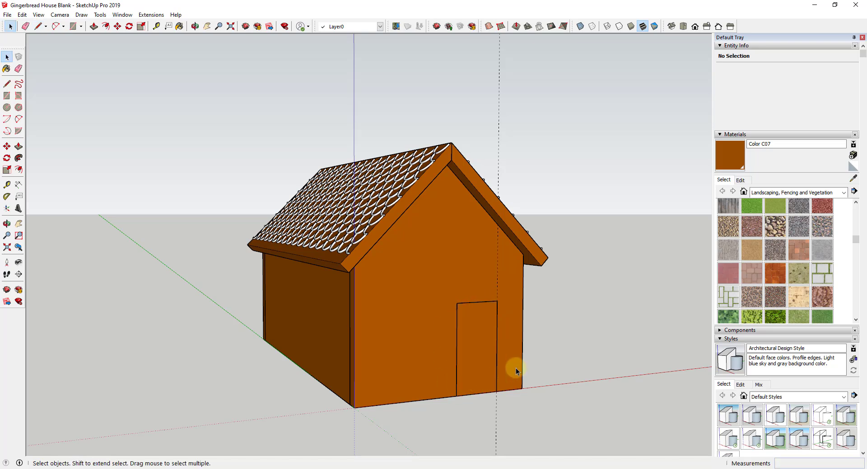
{"action": "mouse_move", "coordinate": [514, 368]}
{"action": "middle_mouse_down"}
{"action": "mouse_move", "coordinate": [494, 325]}
{"action": "mouse_move", "coordinate": [484, 219]}
{"action": "middle_mouse_up"}
Select the door's left, top and right edges on the wall.
{"action": "key", "text": "e"}
{"action": "scroll", "coordinate": [520, 292], "scroll_direction": "up", "scroll_amount": 2}
{"action": "key", "text": "space"}
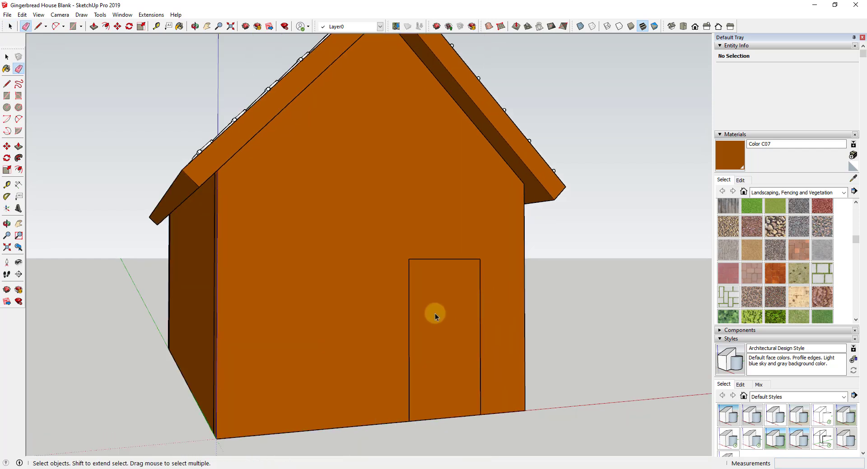
{"action": "left_click", "coordinate": [409, 326]}
{"action": "double_click", "coordinate": [410, 325]}
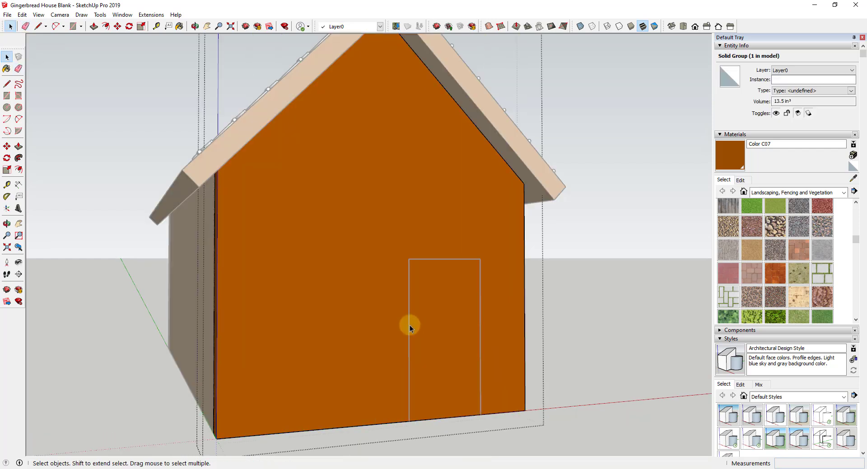
{"action": "key", "text": "Escape"}
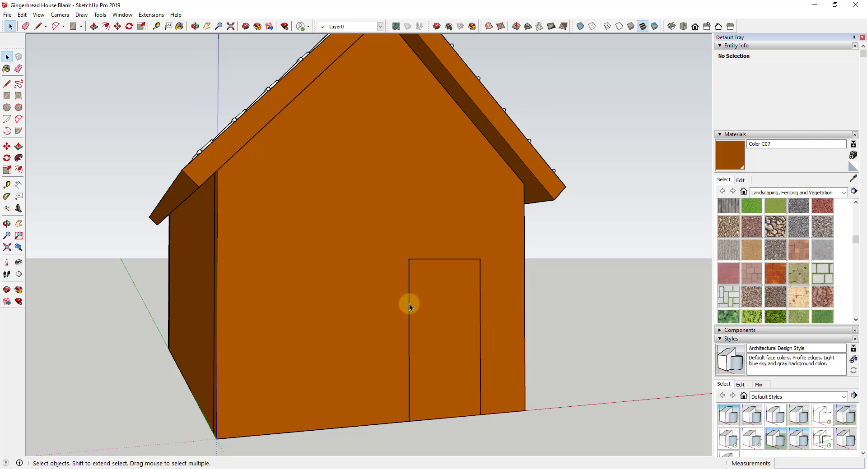
{"action": "left_click", "coordinate": [409, 304]}
{"action": "left_click", "coordinate": [434, 259], "text": "shift"}
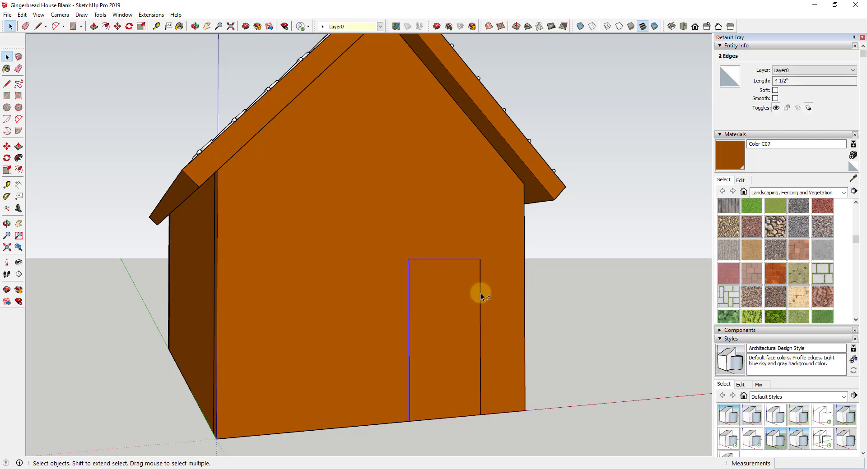
{"action": "left_click", "coordinate": [480, 296], "text": "shift"}
Convert the selected door edges into tubes, then undo that tube trim.
{"action": "left_click", "coordinate": [101, 18]}
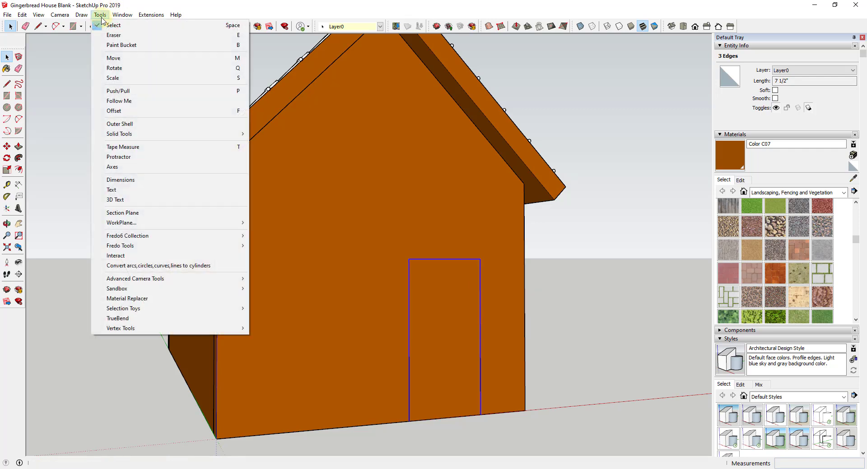
{"action": "left_click", "coordinate": [169, 266]}
{"action": "left_click", "coordinate": [402, 283]}
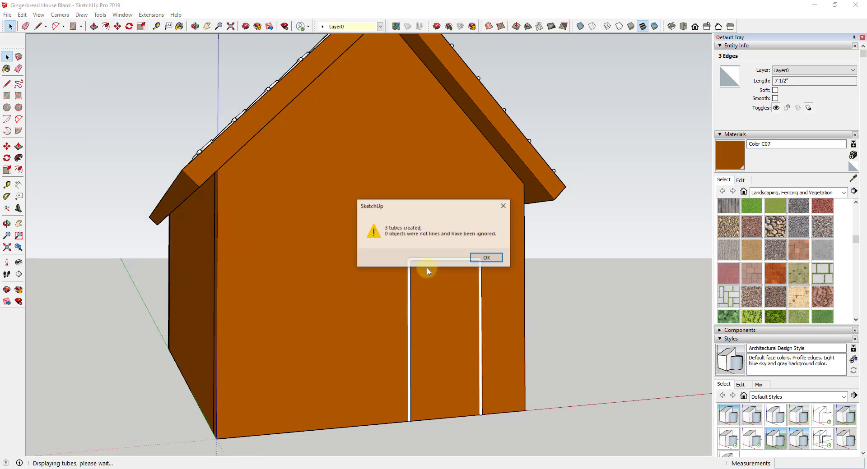
{"action": "left_click", "coordinate": [486, 259]}
{"action": "scroll", "coordinate": [400, 262], "scroll_direction": "up", "scroll_amount": 6}
{"action": "scroll", "coordinate": [415, 262], "scroll_direction": "up", "scroll_amount": 3}
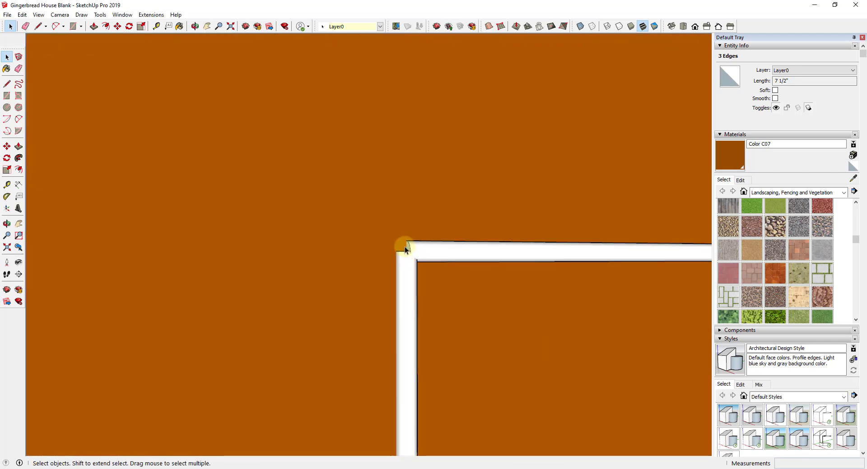
{"action": "scroll", "coordinate": [316, 246], "scroll_direction": "down", "scroll_amount": 10}
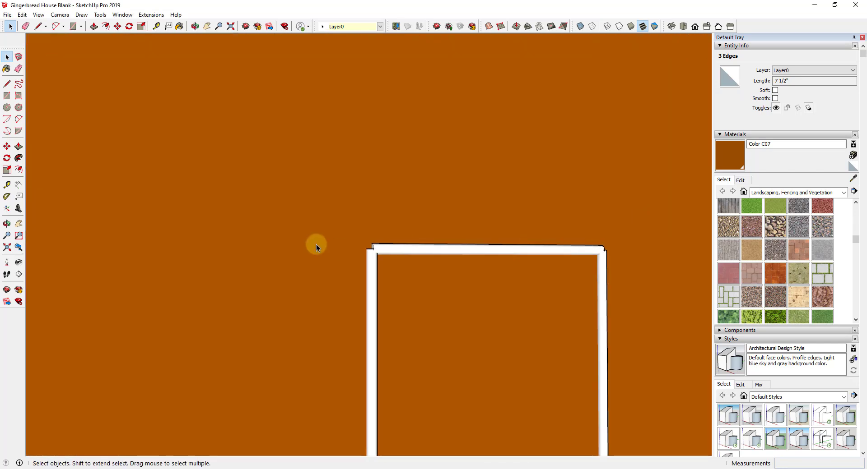
{"action": "key", "text": "ctrl+z"}
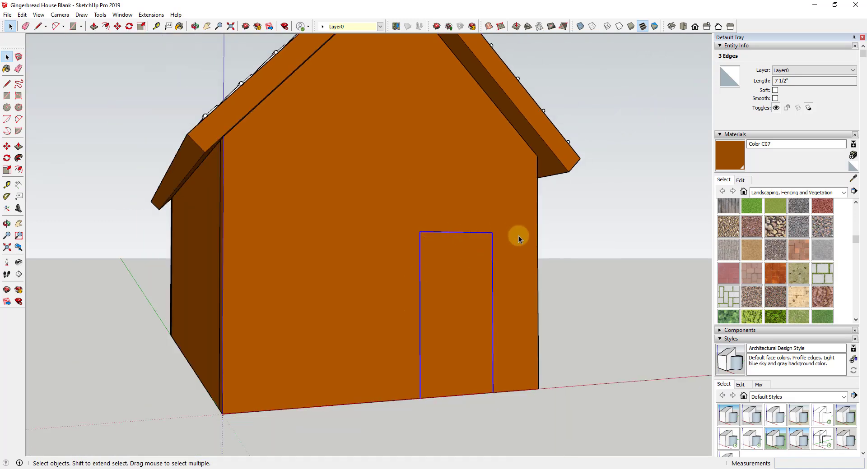
Run Pipe Along Path on the door edges: 1/16" diameter, 12 segments, Cpoints at Nodes No.
{"action": "left_click", "coordinate": [151, 15]}
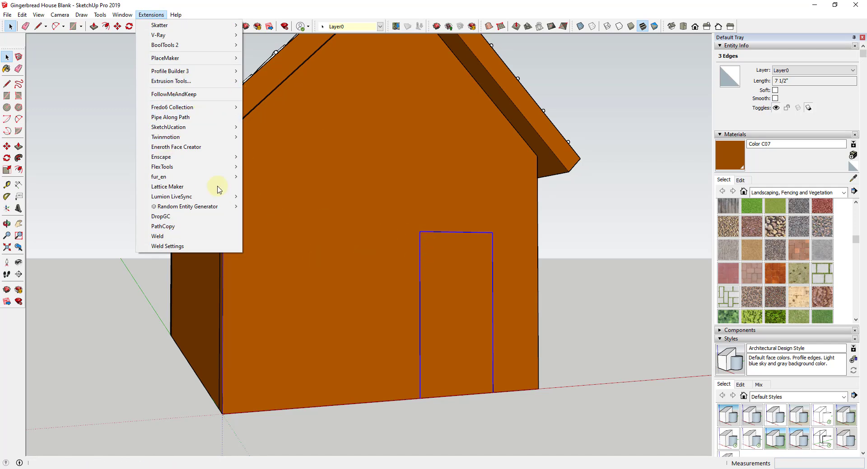
{"action": "left_click", "coordinate": [183, 118]}
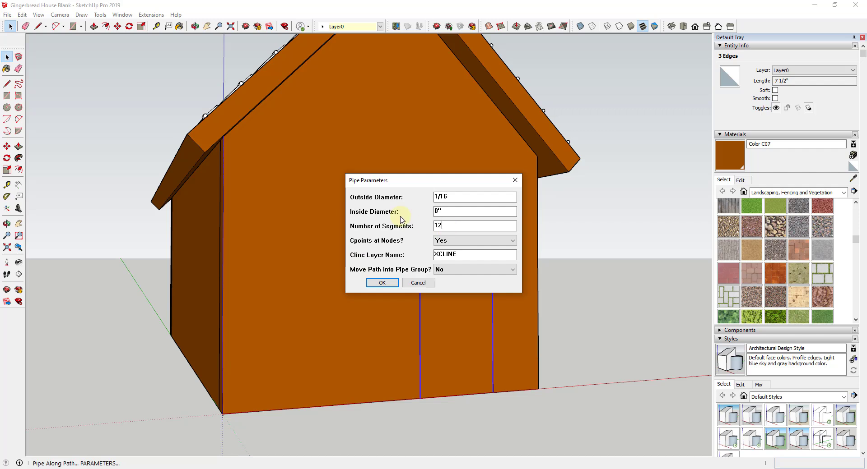
{"action": "left_click", "coordinate": [454, 245]}
{"action": "left_click", "coordinate": [450, 257]}
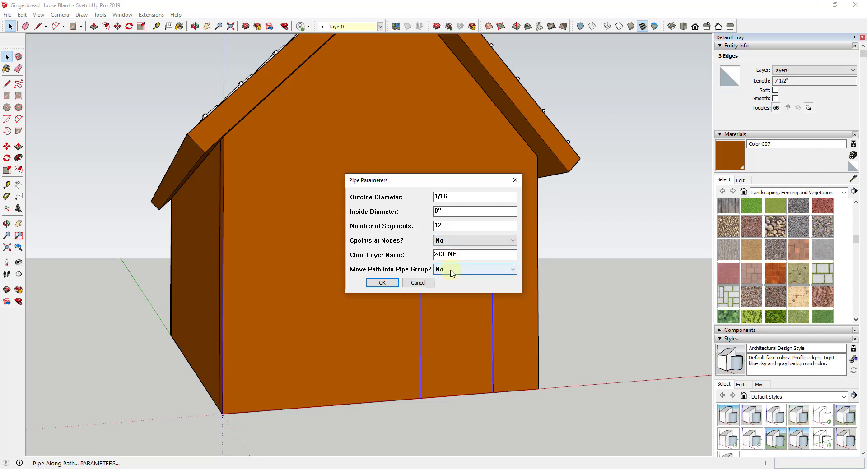
{"action": "left_click", "coordinate": [382, 283]}
{"action": "middle_click_drag", "start_coordinate": [458, 255], "coordinate": [497, 297]}
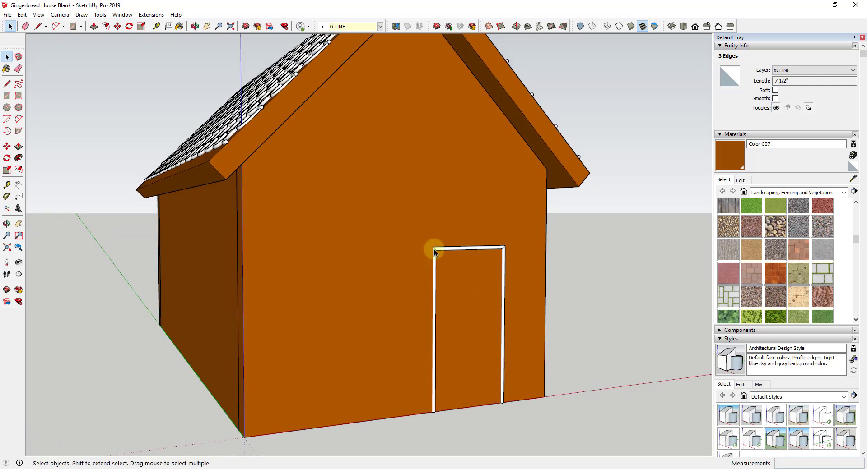
Hide the white door trim group from its context menu.
{"action": "scroll", "coordinate": [434, 249], "scroll_direction": "up", "scroll_amount": 6}
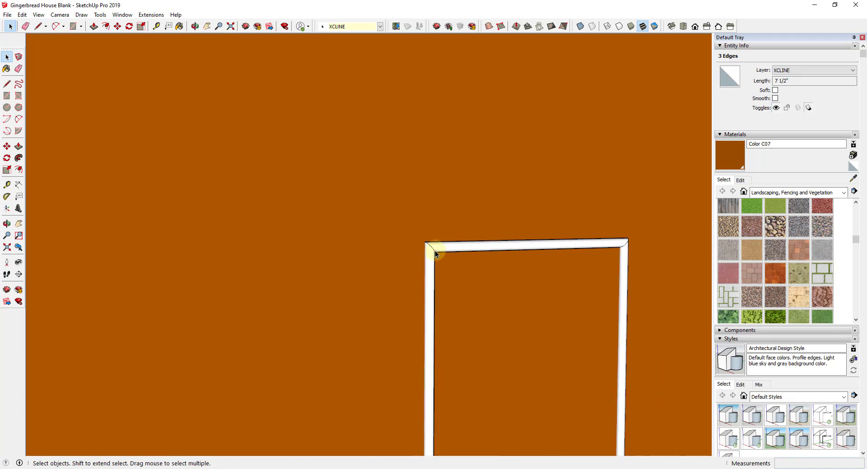
{"action": "scroll", "coordinate": [435, 251], "scroll_direction": "down", "scroll_amount": 7}
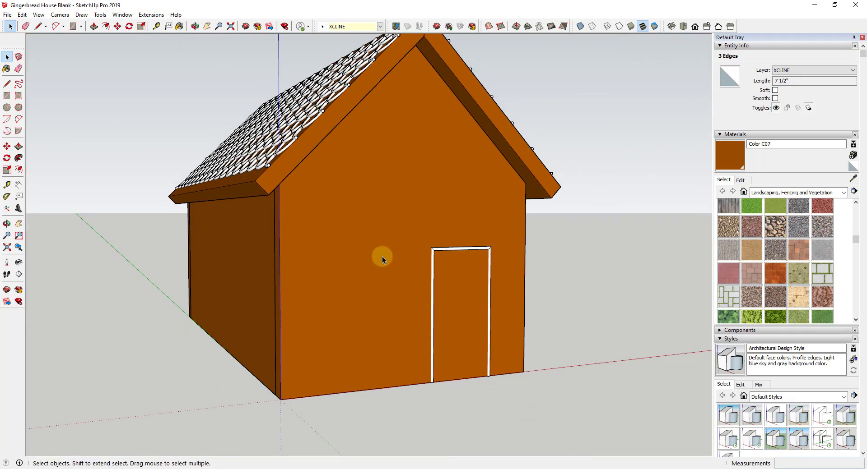
{"action": "right_click", "coordinate": [434, 254]}
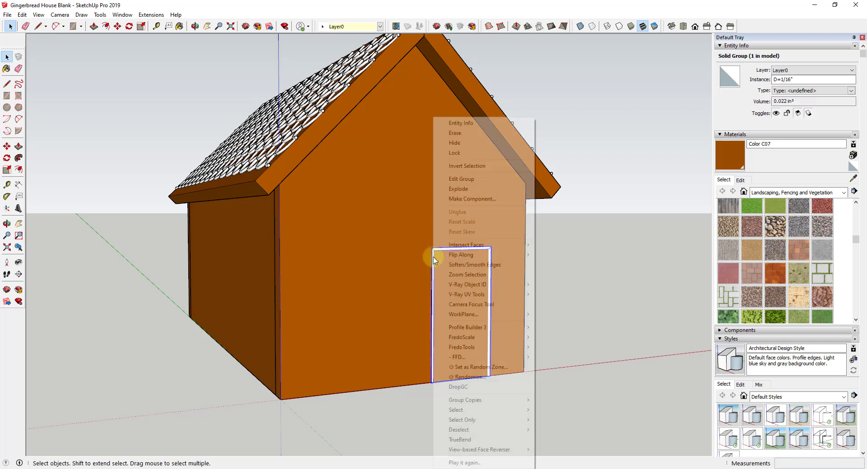
{"action": "left_click", "coordinate": [463, 144]}
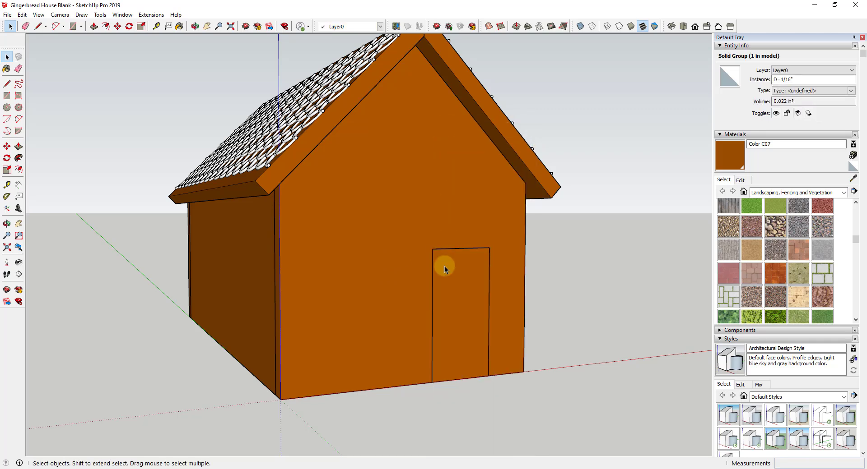
Place two vertical guides 1 1/2 inches apart and a horizontal guide on the front wall left of the door.
{"action": "left_click", "coordinate": [6, 184]}
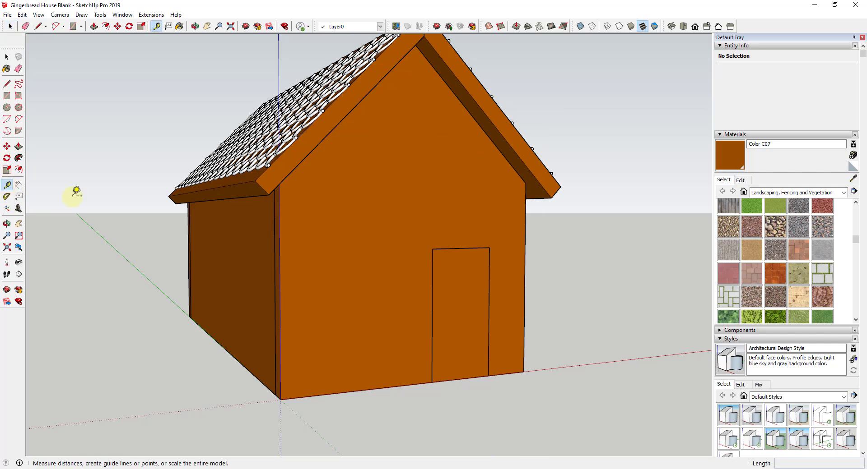
{"action": "left_click", "coordinate": [379, 389]}
{"action": "key", "text": "Escape"}
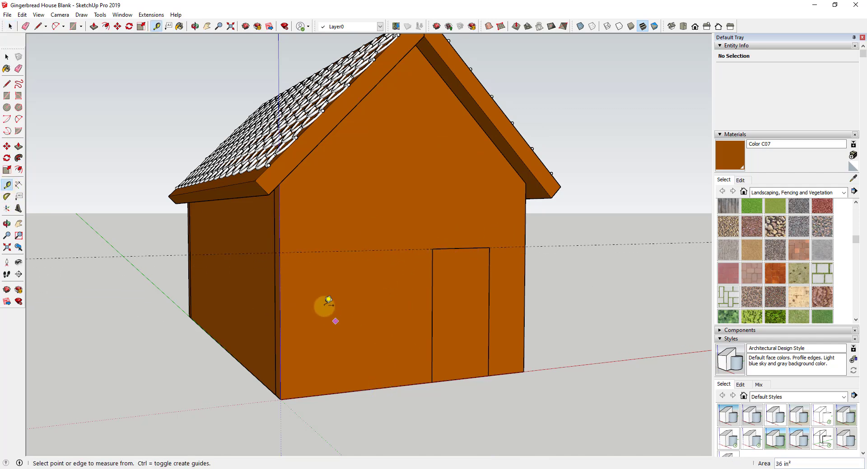
{"action": "left_click", "coordinate": [280, 298]}
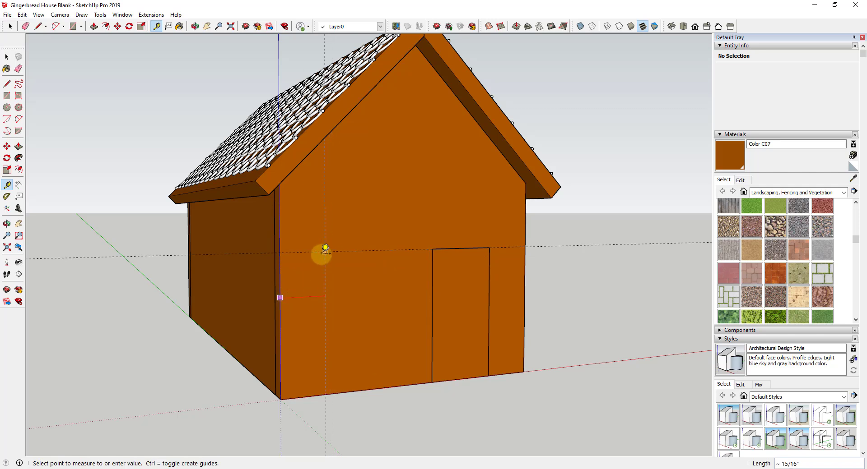
{"action": "left_click", "coordinate": [326, 251]}
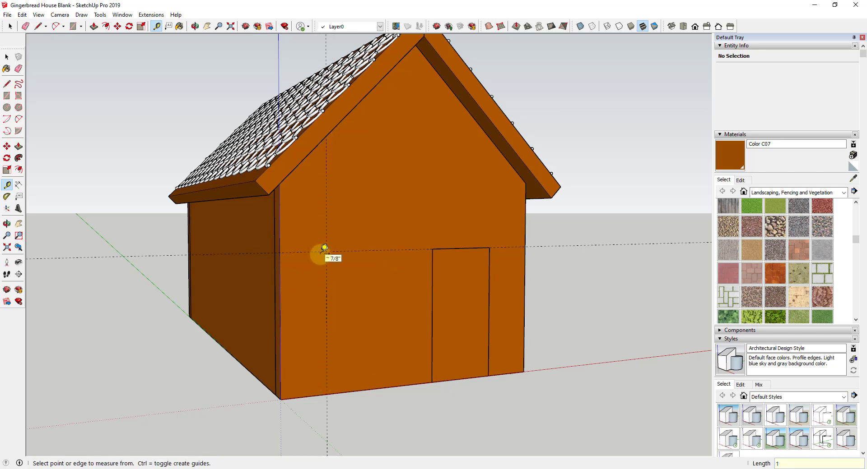
{"action": "left_click", "coordinate": [326, 291]}
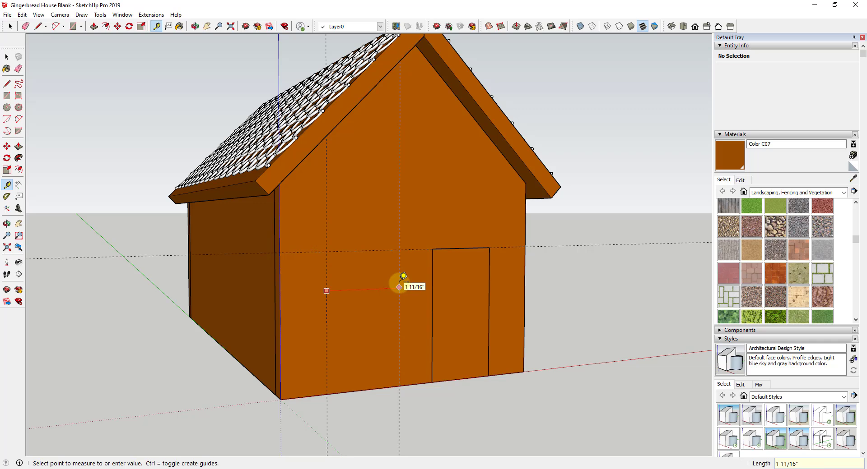
{"action": "left_click", "coordinate": [392, 308]}
{"action": "left_click", "coordinate": [359, 391]}
{"action": "left_click", "coordinate": [357, 321]}
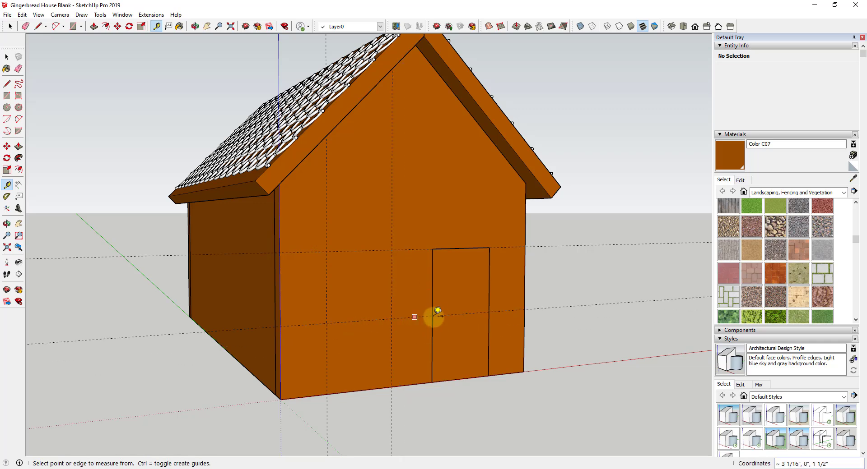
Draw a 1 1/2-inch square window rectangle between the guide lines.
{"action": "scroll", "coordinate": [429, 303], "scroll_direction": "up", "scroll_amount": 3}
{"action": "middle_click_drag", "start_coordinate": [422, 289], "coordinate": [442, 288]}
{"action": "scroll", "coordinate": [368, 255], "scroll_direction": "down", "scroll_amount": 3}
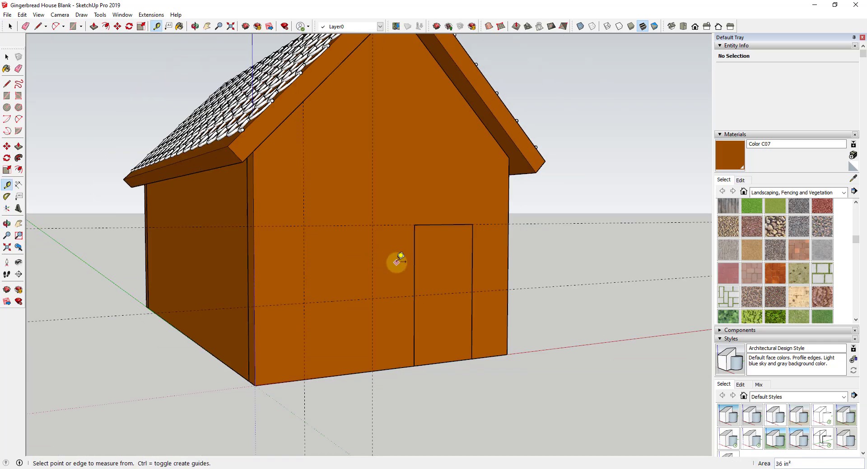
{"action": "scroll", "coordinate": [397, 259], "scroll_direction": "up", "scroll_amount": 1}
{"action": "key", "text": "r"}
{"action": "left_click", "coordinate": [380, 306]}
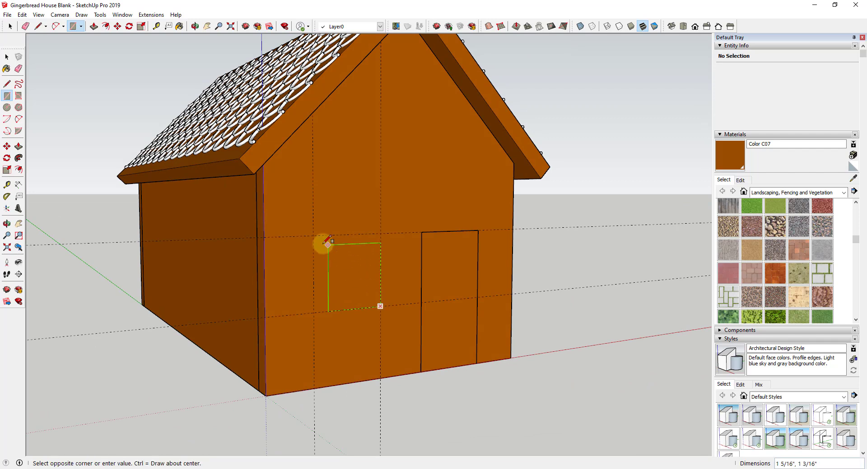
{"action": "left_click", "coordinate": [313, 235]}
{"action": "key", "text": "space"}
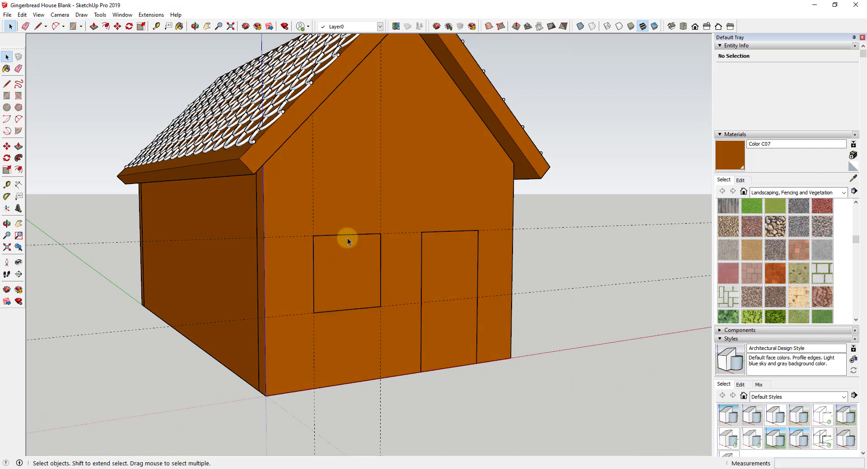
{"action": "key", "text": "l"}
{"action": "key", "text": "space"}
{"action": "key", "text": "l"}
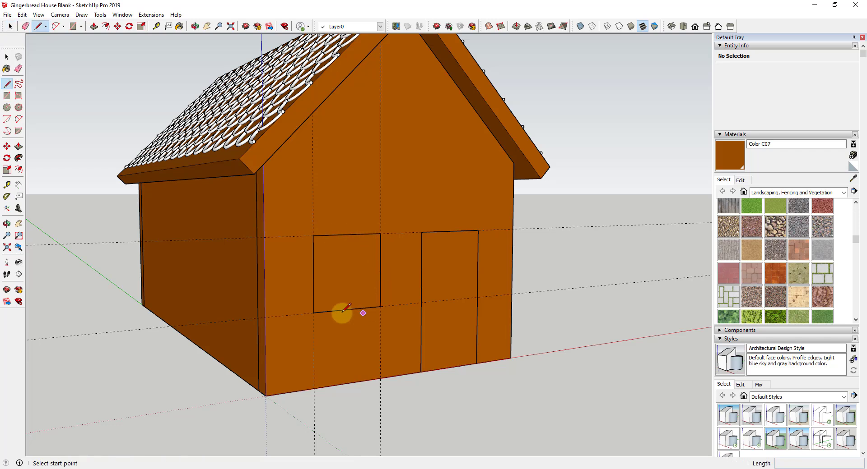
Draw vertical and horizontal midpoint lines dividing the window into four panes.
{"action": "left_click", "coordinate": [347, 235]}
{"action": "left_click", "coordinate": [347, 308]}
{"action": "left_click", "coordinate": [313, 274]}
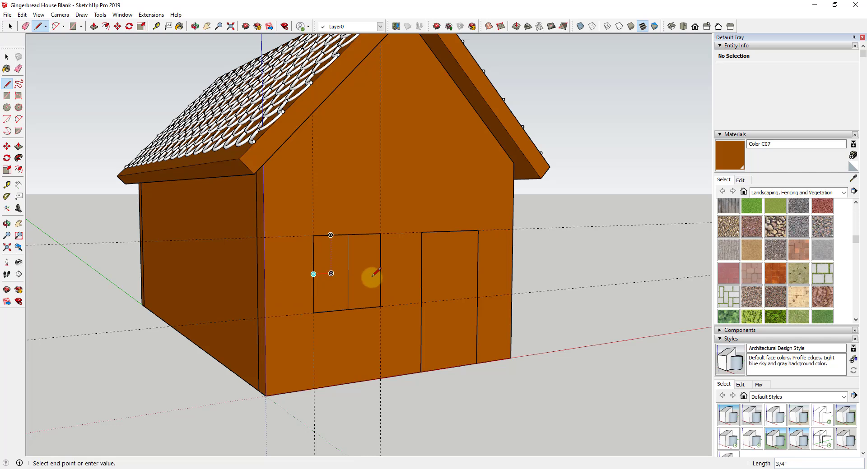
{"action": "left_click", "coordinate": [381, 269]}
{"action": "key", "text": "space"}
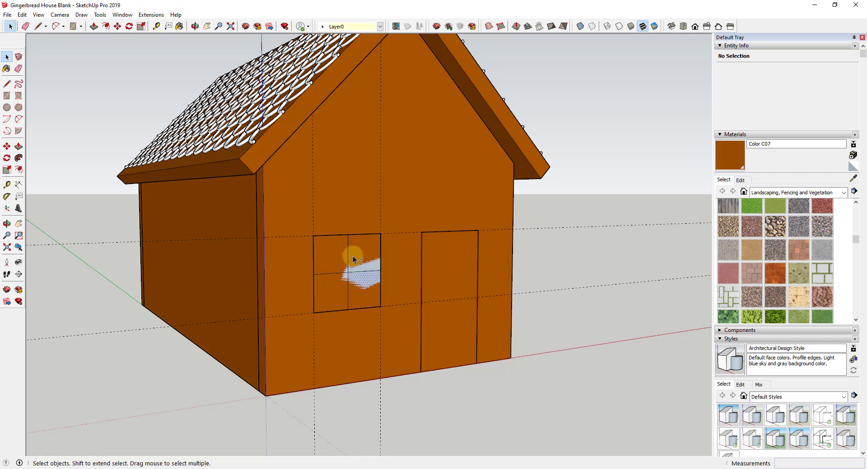
{"action": "left_click", "coordinate": [351, 254]}
{"action": "key", "text": "Escape"}
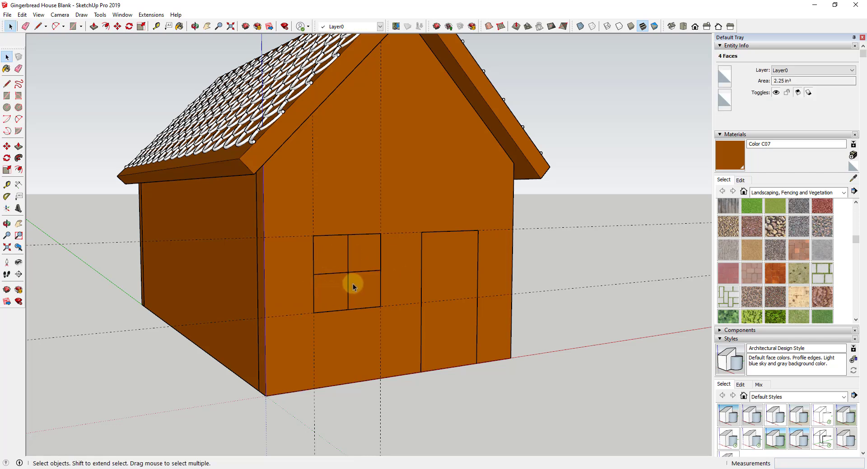
Erase the four guide lines from the wall.
{"action": "scroll", "coordinate": [344, 257], "scroll_direction": "up", "scroll_amount": 2}
{"action": "scroll", "coordinate": [367, 237], "scroll_direction": "up", "scroll_amount": 2}
{"action": "key", "text": "e"}
{"action": "mouse_move", "coordinate": [384, 190]}
{"action": "left_mouse_down"}
{"action": "mouse_move", "coordinate": [420, 234]}
{"action": "mouse_move", "coordinate": [430, 301]}
{"action": "mouse_move", "coordinate": [424, 332]}
{"action": "mouse_move", "coordinate": [396, 374]}
{"action": "mouse_move", "coordinate": [278, 367]}
{"action": "mouse_move", "coordinate": [248, 288]}
{"action": "mouse_move", "coordinate": [267, 210]}
{"action": "left_mouse_up"}
{"action": "scroll", "coordinate": [400, 282], "scroll_direction": "down", "scroll_amount": 1}
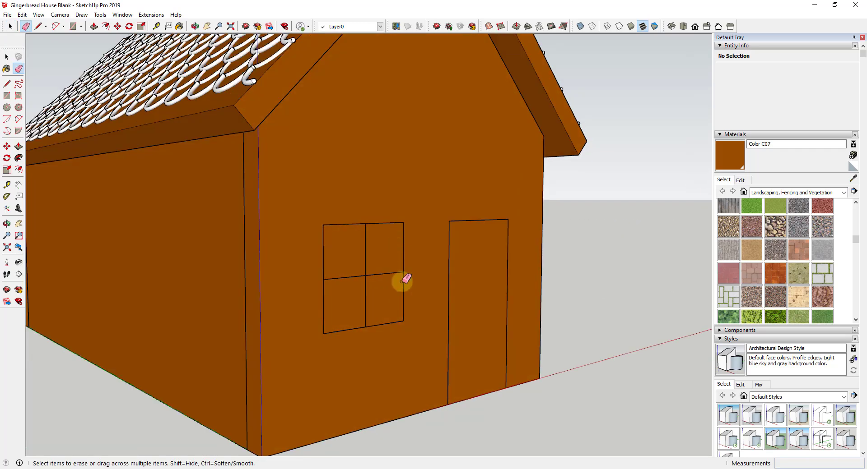
{"action": "scroll", "coordinate": [339, 232], "scroll_direction": "up", "scroll_amount": 3}
{"action": "key", "text": "space"}
Select all seven outer edges of the window.
{"action": "left_click", "coordinate": [284, 223]}
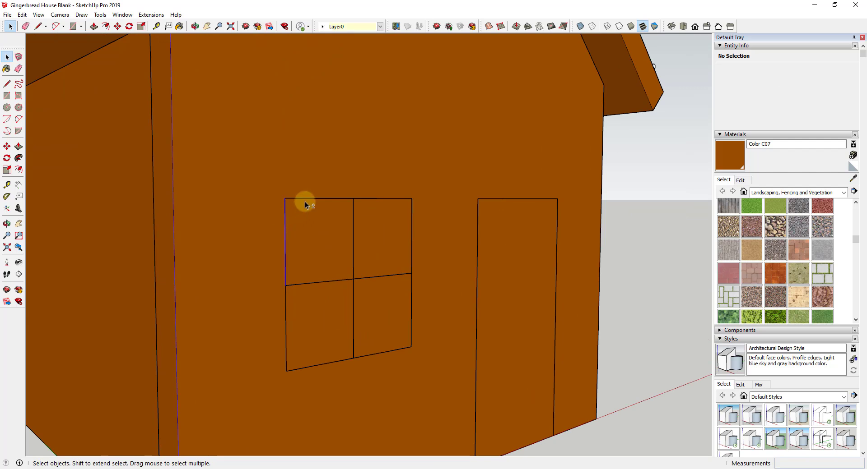
{"action": "left_click", "coordinate": [378, 199], "text": "shift"}
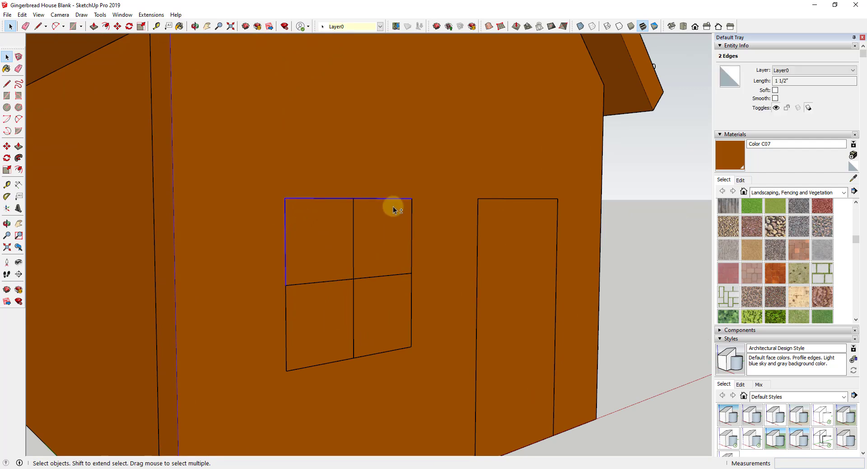
{"action": "left_click", "coordinate": [411, 234], "text": "shift"}
{"action": "left_click", "coordinate": [411, 329], "text": "shift"}
{"action": "left_click", "coordinate": [391, 352], "text": "shift"}
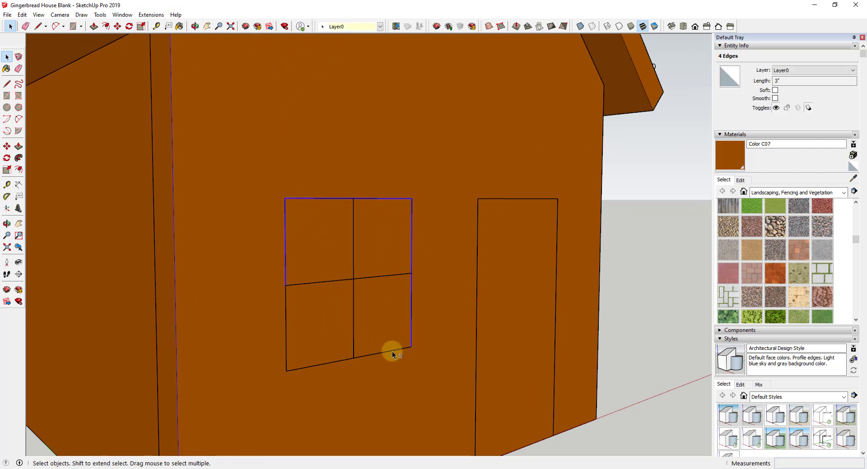
{"action": "left_click", "coordinate": [321, 365], "text": "shift"}
{"action": "left_click", "coordinate": [286, 353], "text": "shift"}
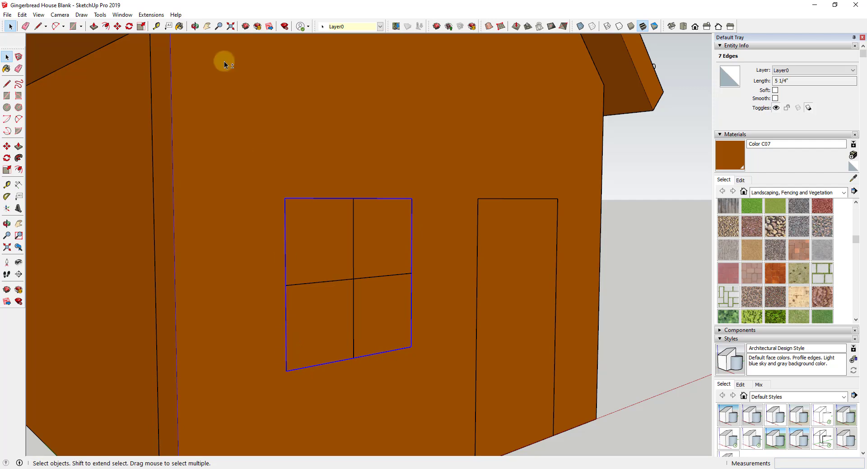
Sweep white pipe trim along the window outline and its vertical divider with Pipe Along Path.
{"action": "left_click", "coordinate": [150, 15]}
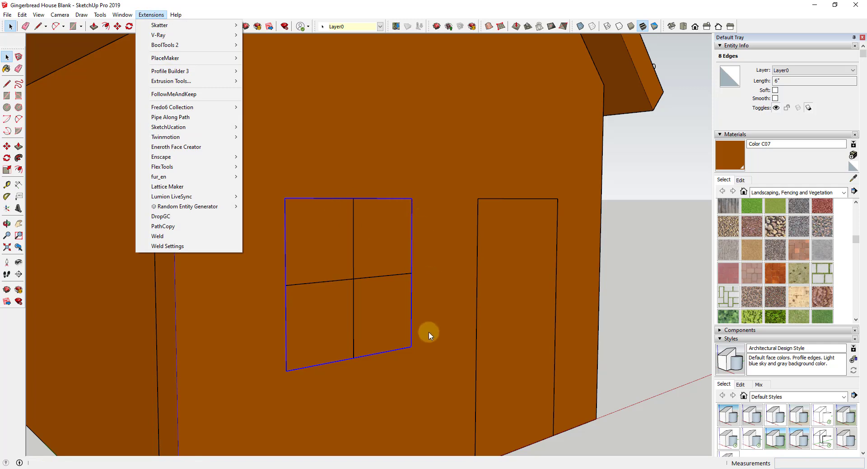
{"action": "left_click", "coordinate": [188, 118]}
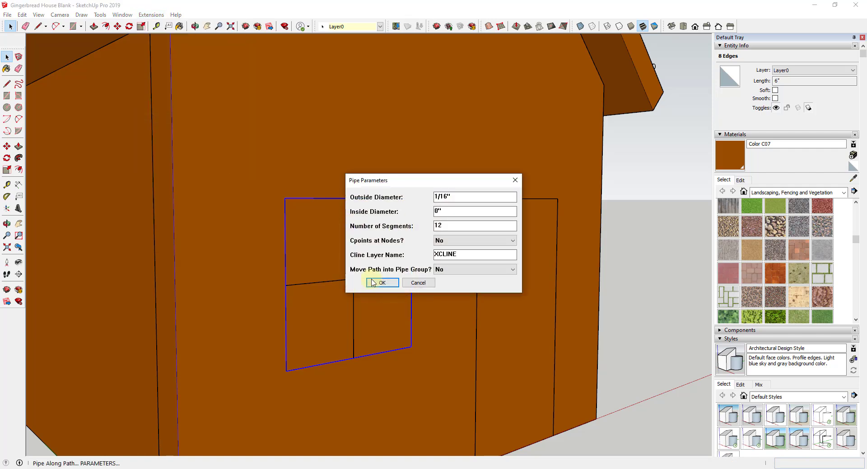
{"action": "left_click", "coordinate": [373, 283]}
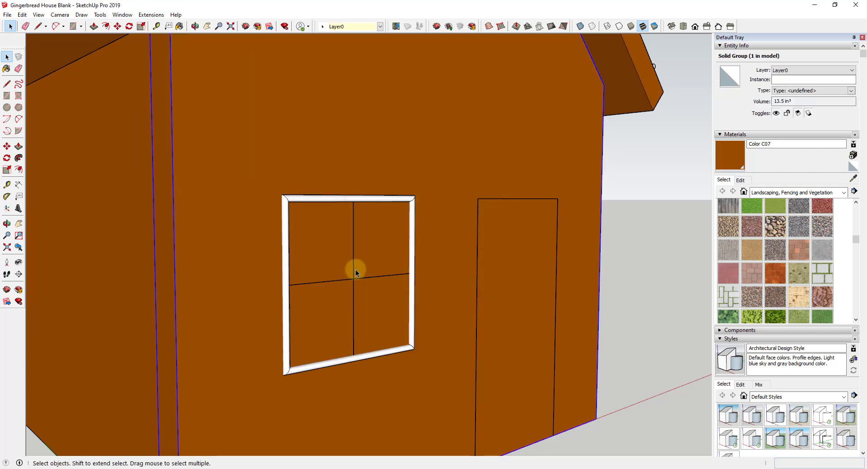
{"action": "left_click", "coordinate": [354, 270]}
{"action": "left_click", "coordinate": [352, 293], "text": "ctrl"}
{"action": "left_click", "coordinate": [152, 14]}
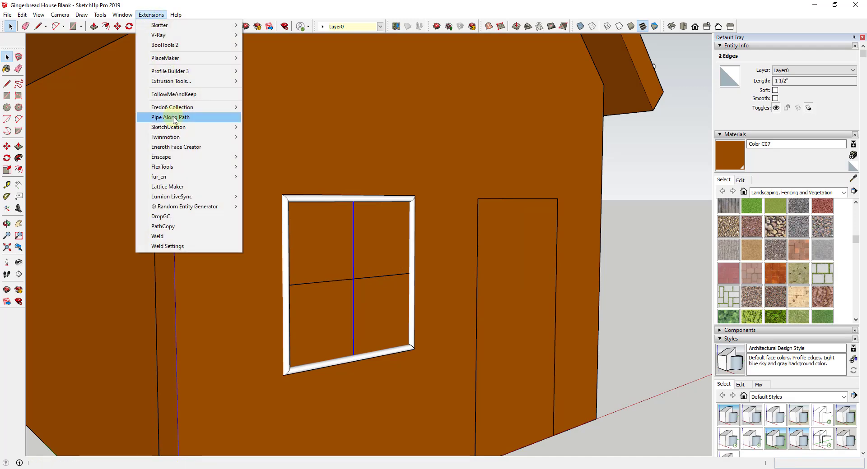
{"action": "left_click", "coordinate": [174, 117]}
Add white pipe trim along both halves of the horizontal cross bar.
{"action": "left_click", "coordinate": [327, 280]}
{"action": "left_click", "coordinate": [383, 275], "text": "ctrl"}
{"action": "left_click", "coordinate": [165, 15]}
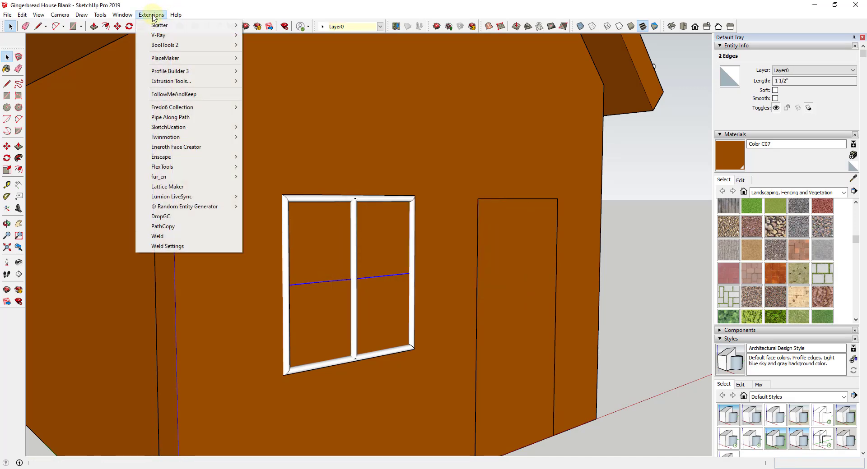
{"action": "left_click", "coordinate": [190, 153]}
{"action": "left_click", "coordinate": [386, 282]}
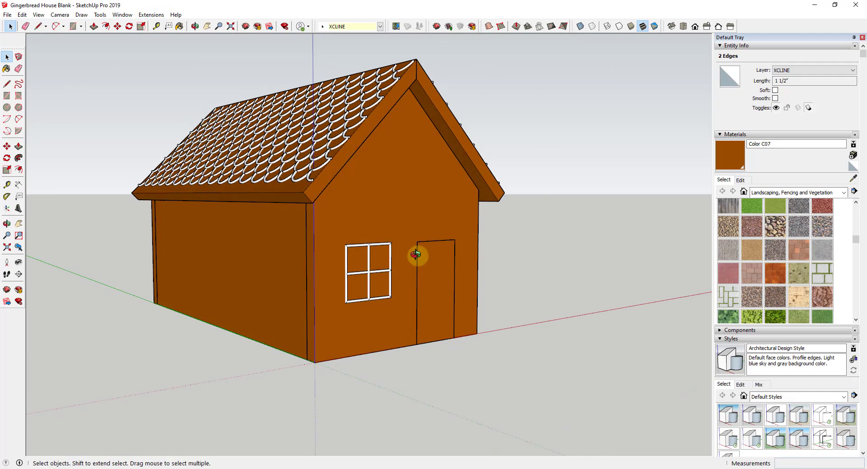
Unhide all geometry to restore the door's white trim, then select the window frame group.
{"action": "left_click", "coordinate": [22, 15]}
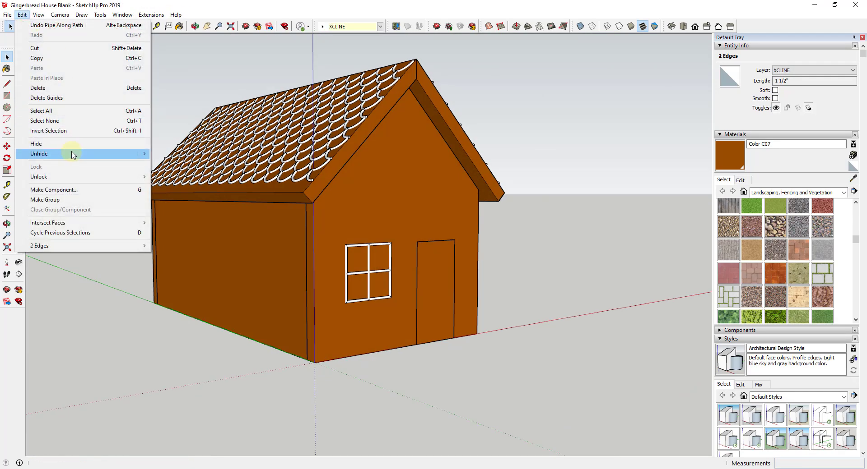
{"action": "mouse_move", "coordinate": [72, 154]}
{"action": "left_click", "coordinate": [191, 175]}
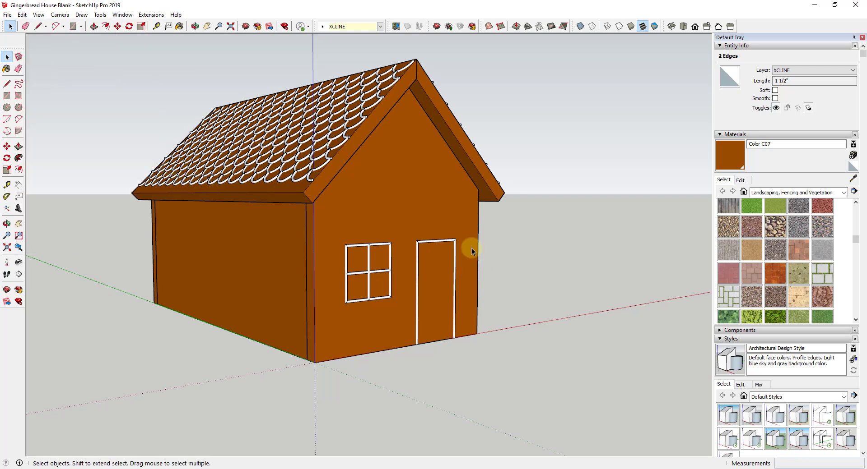
{"action": "middle_click_drag", "start_coordinate": [471, 248], "coordinate": [505, 240]}
{"action": "scroll", "coordinate": [472, 281], "scroll_direction": "up", "scroll_amount": 5}
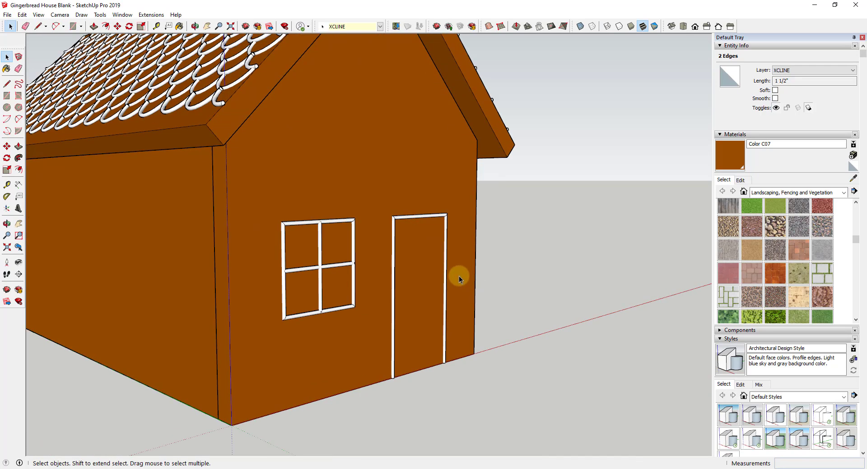
{"action": "middle_click_drag", "start_coordinate": [459, 276], "coordinate": [397, 203]}
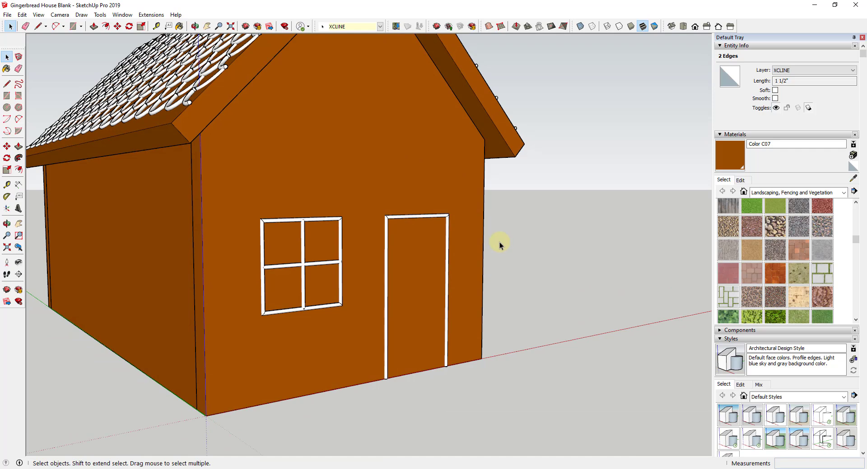
{"action": "scroll", "coordinate": [435, 220], "scroll_direction": "down", "scroll_amount": 5}
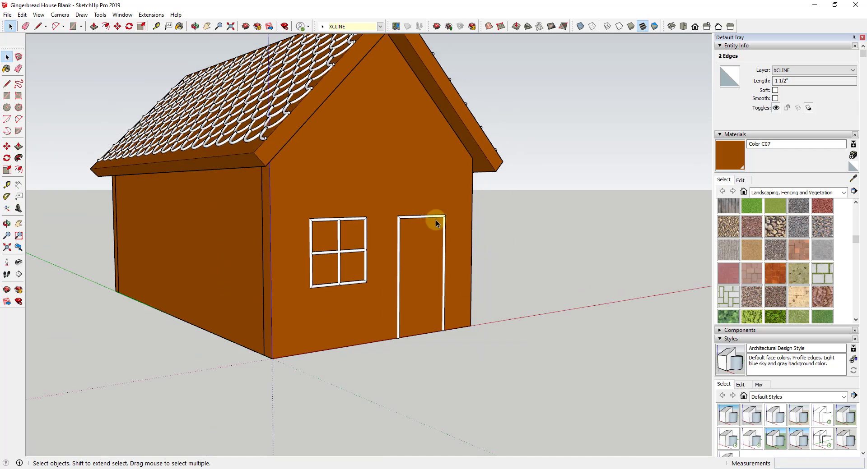
{"action": "mouse_move", "coordinate": [378, 215]}
{"action": "middle_mouse_down"}
{"action": "mouse_move", "coordinate": [389, 216]}
{"action": "mouse_move", "coordinate": [372, 209]}
{"action": "middle_mouse_up"}
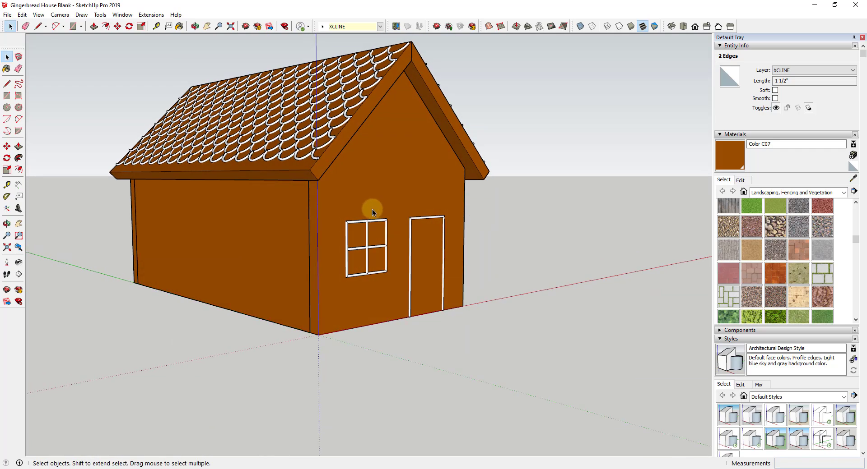
{"action": "left_click", "coordinate": [351, 235]}
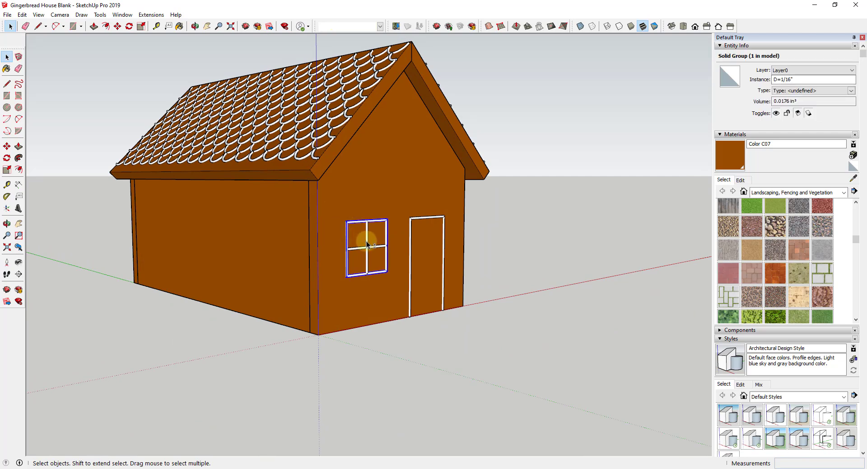
Make the window frame and cross bars into a component named Windows.
{"action": "left_click", "coordinate": [374, 247], "text": "shift"}
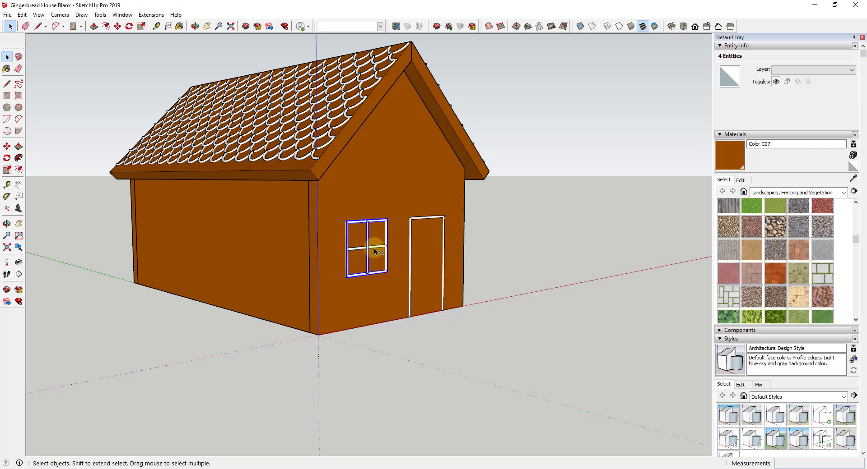
{"action": "scroll", "coordinate": [379, 246], "scroll_direction": "up", "scroll_amount": 5}
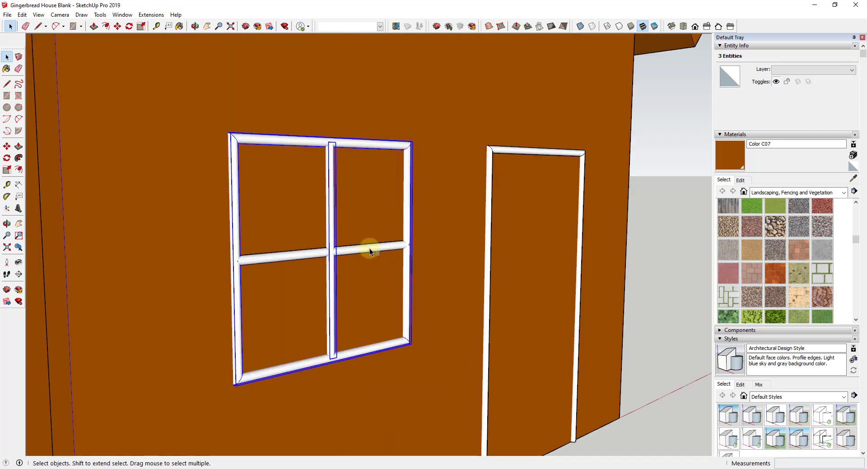
{"action": "right_click", "coordinate": [369, 248]}
{"action": "left_click", "coordinate": [414, 206]}
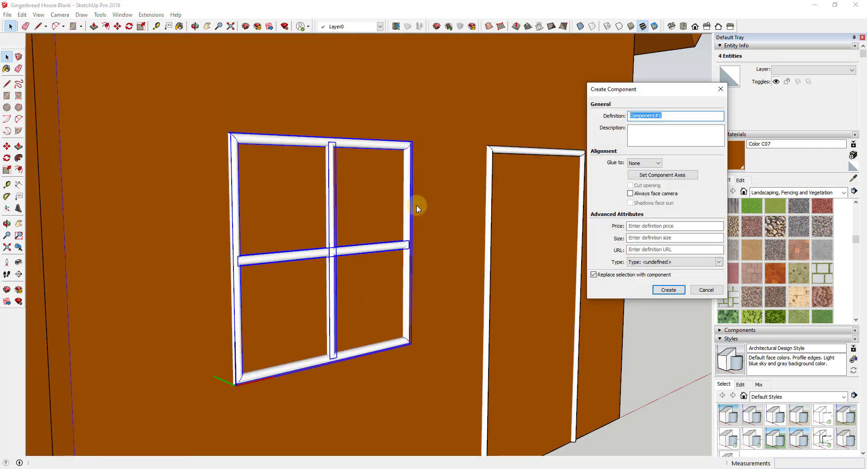
{"action": "key", "text": "Return"}
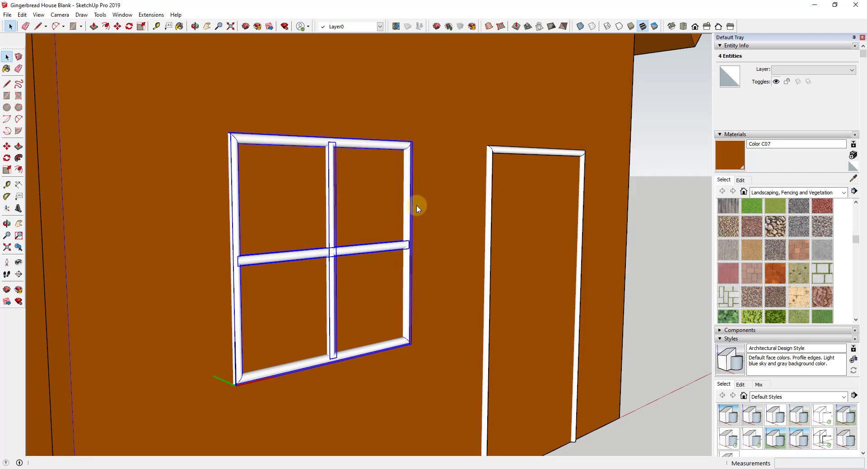
{"action": "scroll", "coordinate": [416, 205], "scroll_direction": "down", "scroll_amount": 5}
Start a Ctrl-copy move of the Windows component from its corner.
{"action": "key", "text": "m"}
{"action": "left_click", "coordinate": [400, 265]}
{"action": "key", "text": "ctrl"}
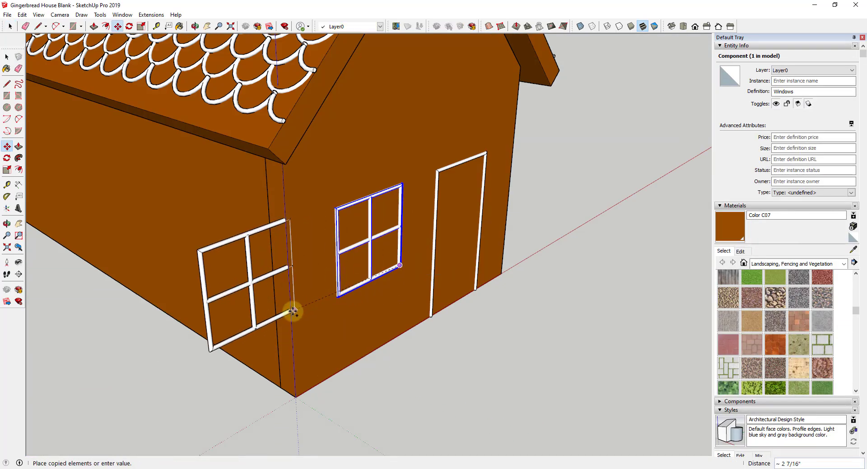
Drop the Windows copy on the left side wall, rotate it 90°, and reposition it near the gable corner.
{"action": "left_click", "coordinate": [286, 316]}
{"action": "middle_click_drag", "start_coordinate": [286, 316], "coordinate": [288, 317]}
{"action": "scroll", "coordinate": [213, 298], "scroll_direction": "up", "scroll_amount": 6}
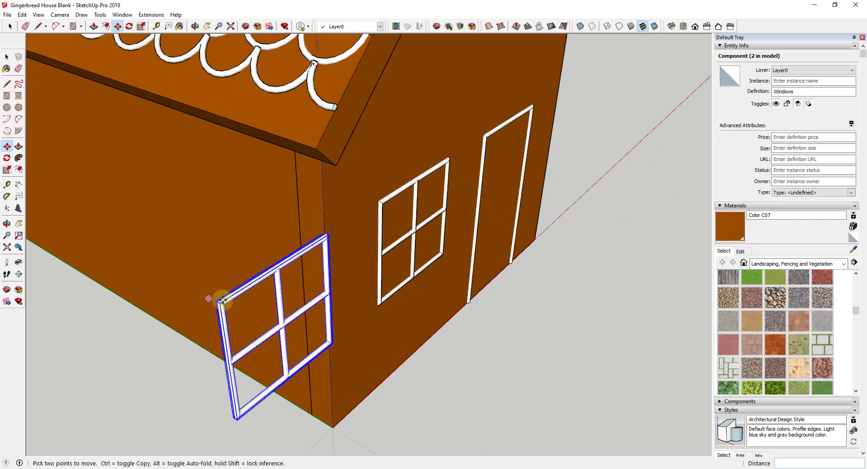
{"action": "left_click", "coordinate": [234, 292]}
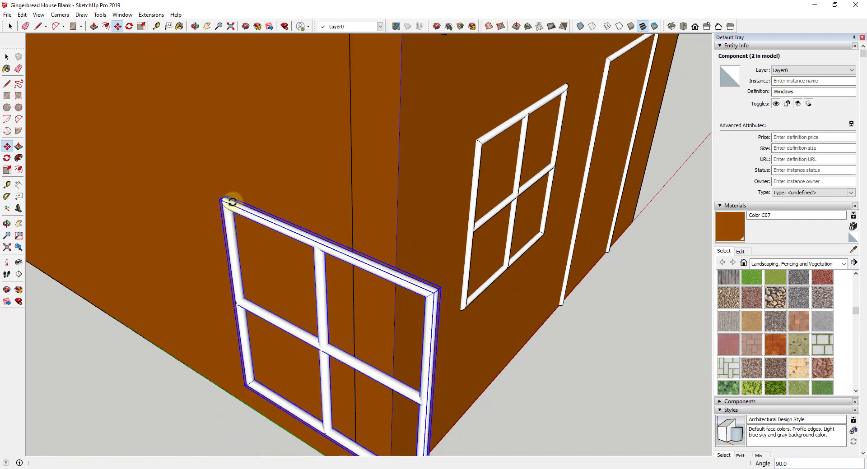
{"action": "left_click", "coordinate": [232, 202]}
{"action": "scroll", "coordinate": [431, 230], "scroll_direction": "down", "scroll_amount": 5}
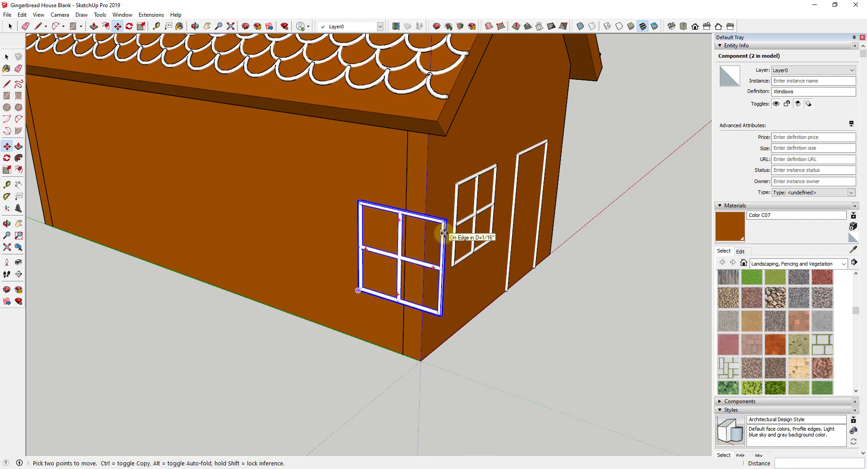
{"action": "left_click", "coordinate": [445, 221]}
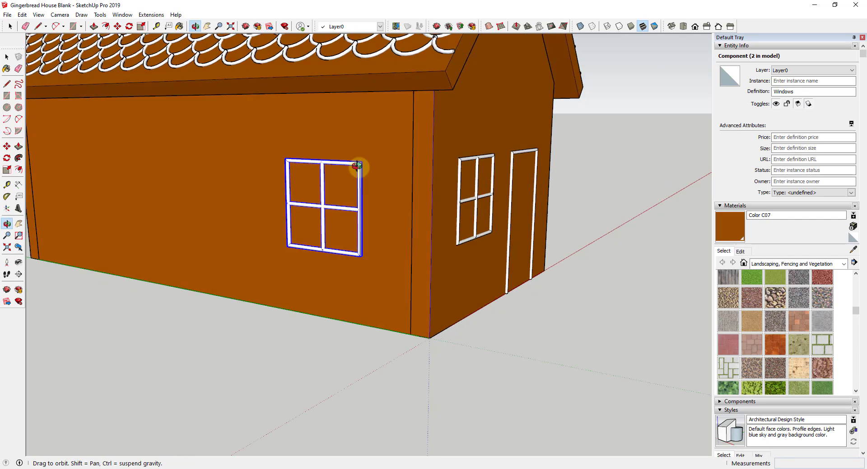
{"action": "middle_click_drag", "start_coordinate": [360, 169], "coordinate": [289, 193]}
{"action": "scroll", "coordinate": [313, 184], "scroll_direction": "up", "scroll_amount": 5}
{"action": "scroll", "coordinate": [312, 183], "scroll_direction": "up", "scroll_amount": 4}
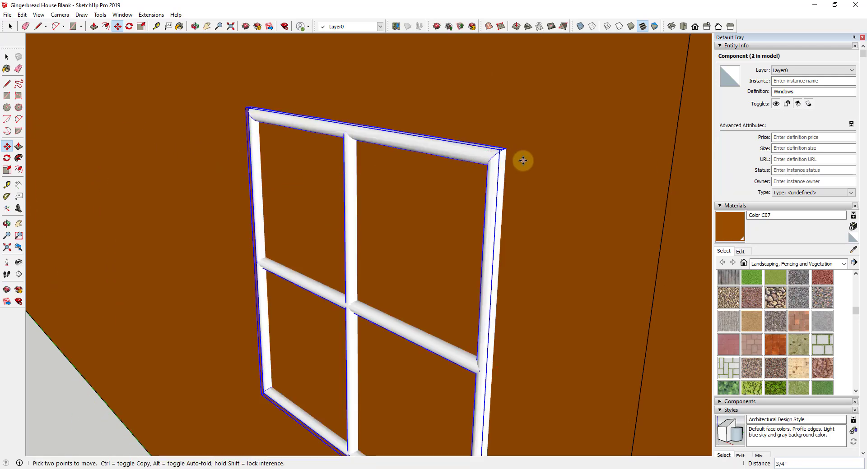
{"action": "scroll", "coordinate": [523, 161], "scroll_direction": "down", "scroll_amount": 8}
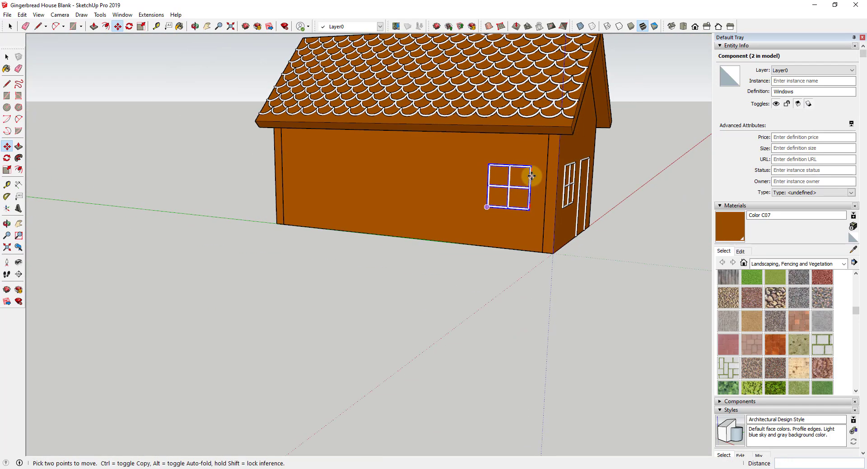
Shift the side window, then Ctrl-copy a second one along the side wall.
{"action": "left_click", "coordinate": [532, 176]}
{"action": "left_click", "coordinate": [490, 174]}
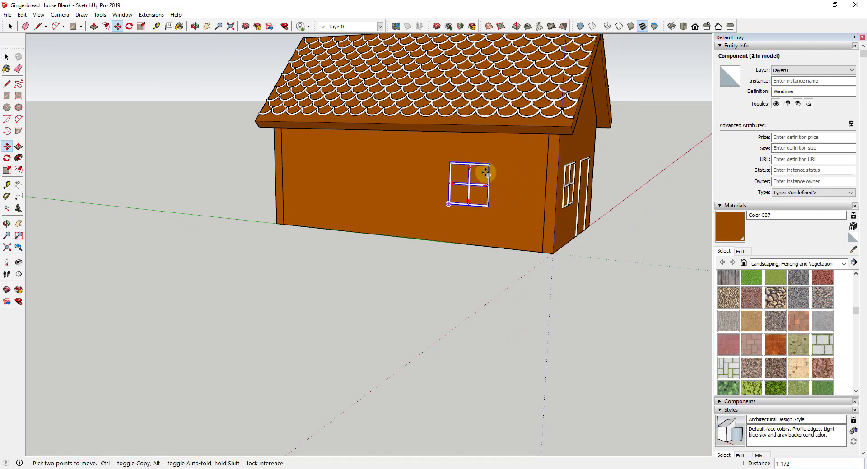
{"action": "key", "text": "ctrl"}
{"action": "left_click", "coordinate": [490, 174]}
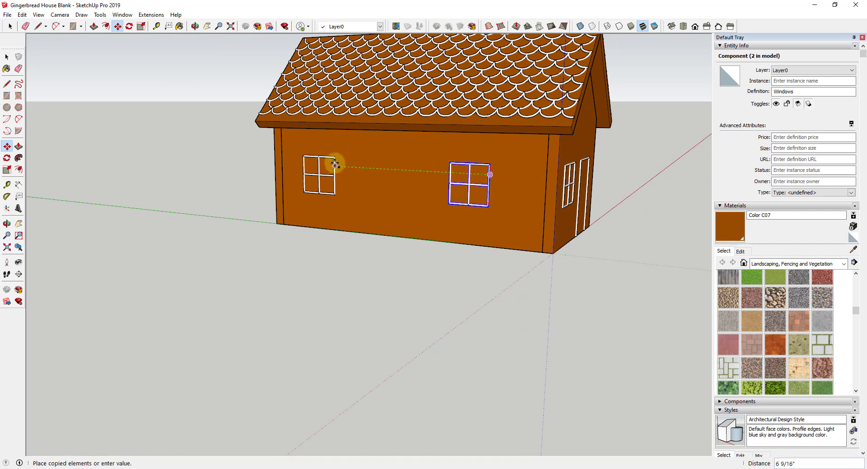
{"action": "left_click", "coordinate": [352, 166]}
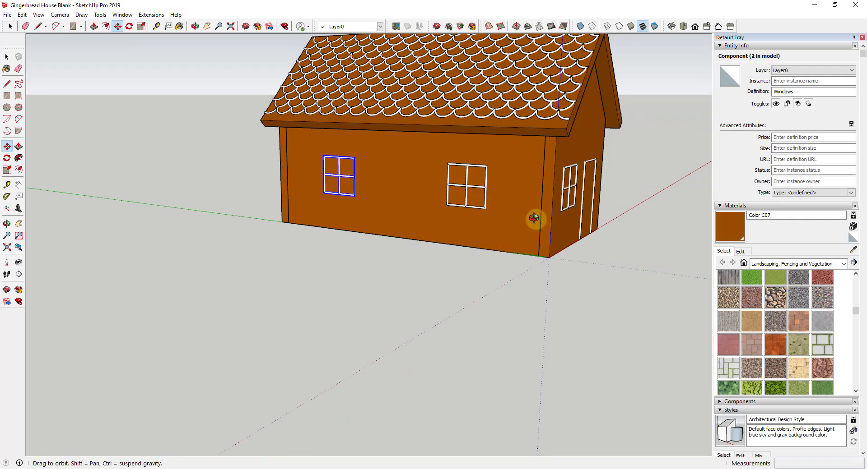
{"action": "middle_click_drag", "start_coordinate": [535, 217], "coordinate": [403, 206]}
Copy the pair of side windows across to the opposite long wall.
{"action": "key", "text": "space"}
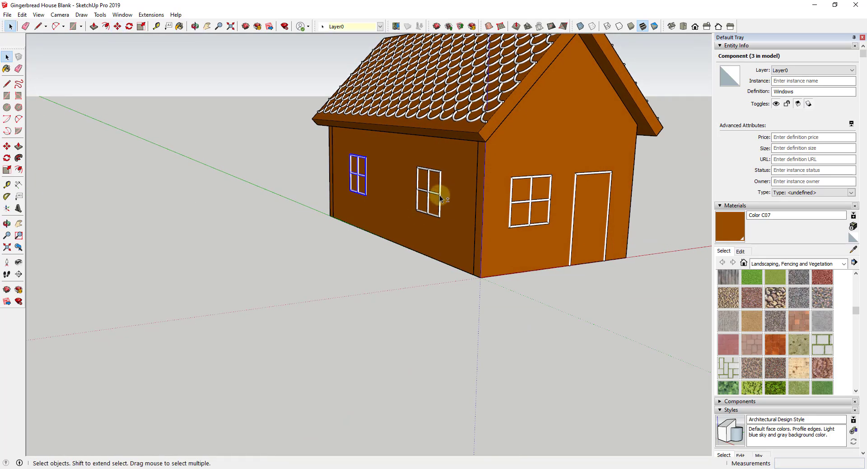
{"action": "middle_click_drag", "start_coordinate": [603, 259], "coordinate": [552, 261]}
{"action": "key", "text": "m"}
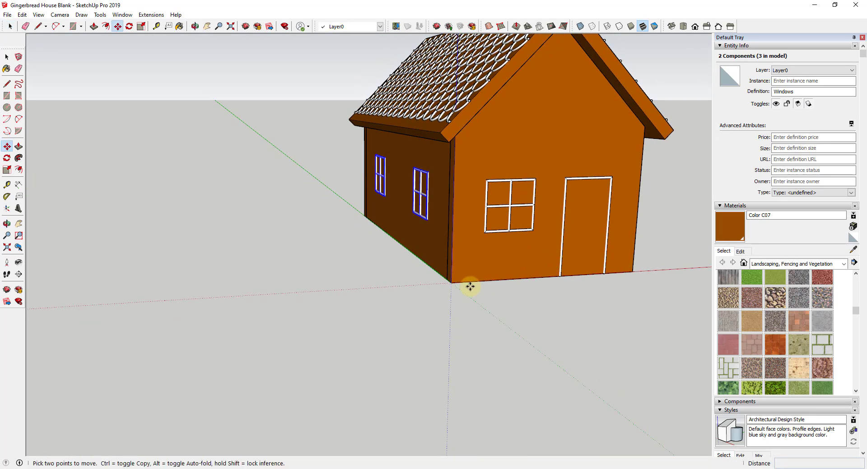
{"action": "left_click", "coordinate": [456, 283]}
{"action": "key", "text": "ctrl"}
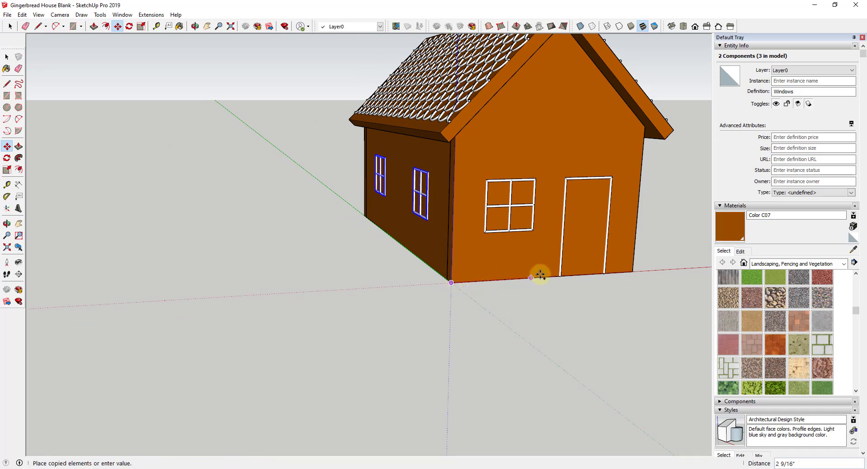
{"action": "left_click", "coordinate": [633, 273]}
{"action": "middle_click_drag", "start_coordinate": [648, 234], "coordinate": [538, 205]}
{"action": "scroll", "coordinate": [502, 263], "scroll_direction": "up", "scroll_amount": 2}
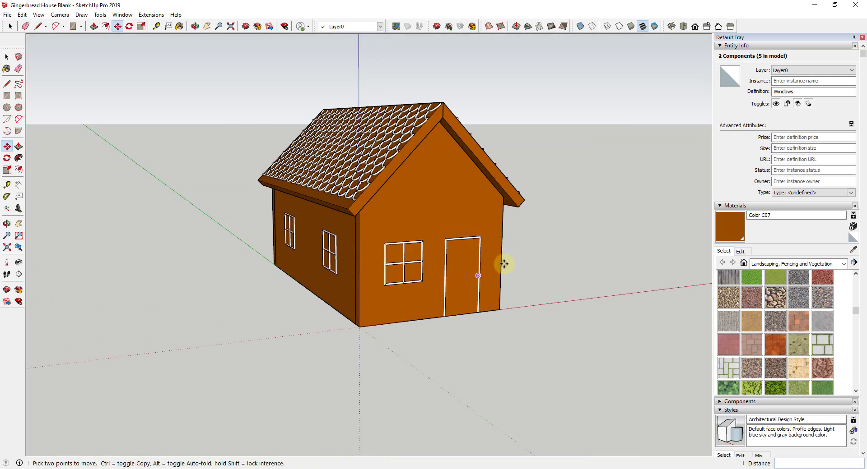